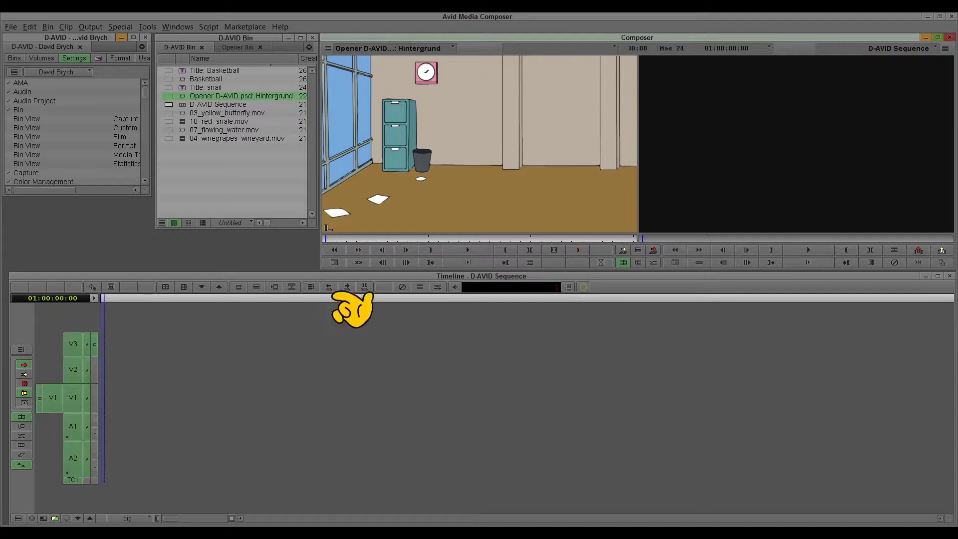
Load the Basketball clip into the source monitor and mark an IN point at the start of the gym bench shot.
{"action": "left_click", "coordinate": [202, 97]}
{"action": "double_click", "coordinate": [192, 80]}
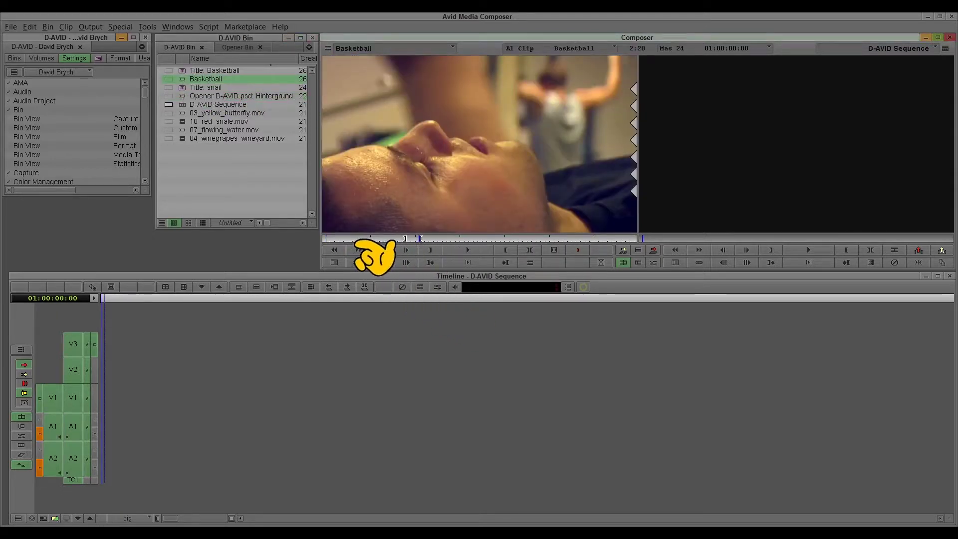
{"action": "left_click", "coordinate": [339, 238]}
{"action": "left_click_drag", "start_coordinate": [337, 238], "coordinate": [349, 239]}
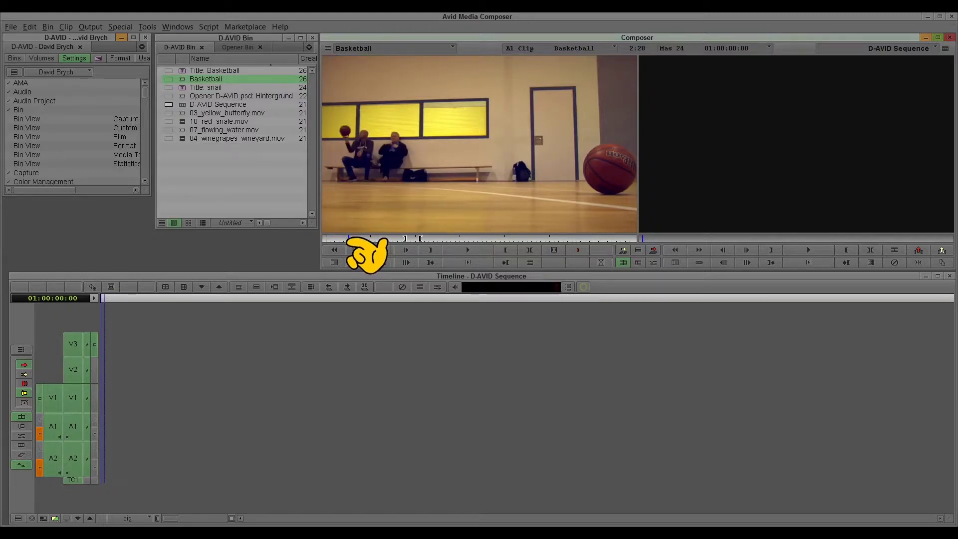
{"action": "key", "text": "l"}
{"action": "key", "text": "l"}
{"action": "key", "text": "l"}
{"action": "key", "text": "l"}
{"action": "key", "text": "l"}
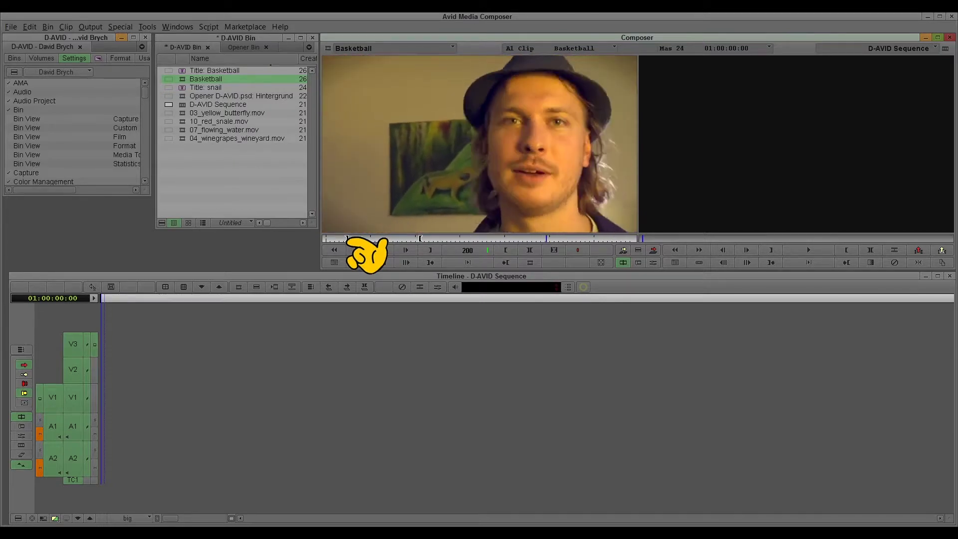
{"action": "key", "text": "k"}
{"action": "key", "text": "q"}
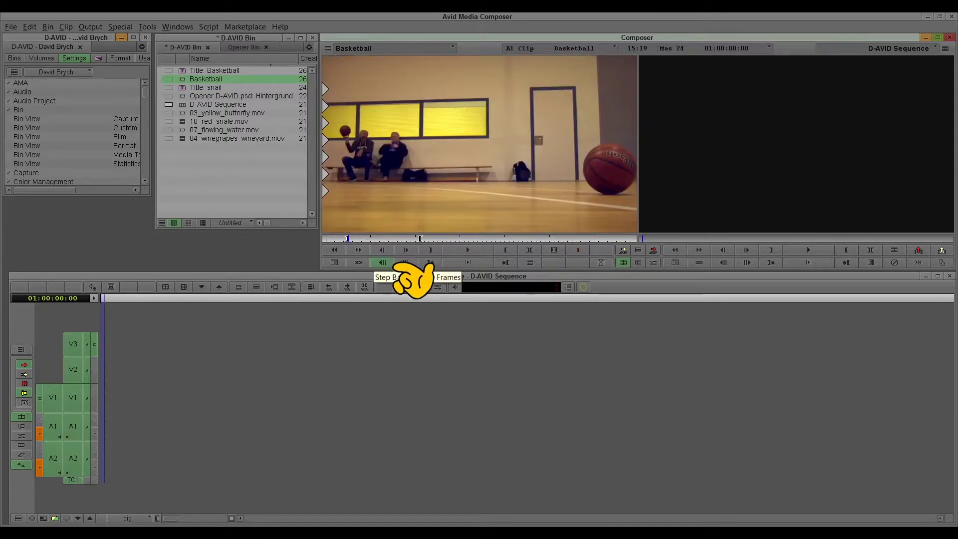
Mark an OUT point on the Basketball clip at the shot of the ball dropping through the net.
{"action": "key", "text": "space"}
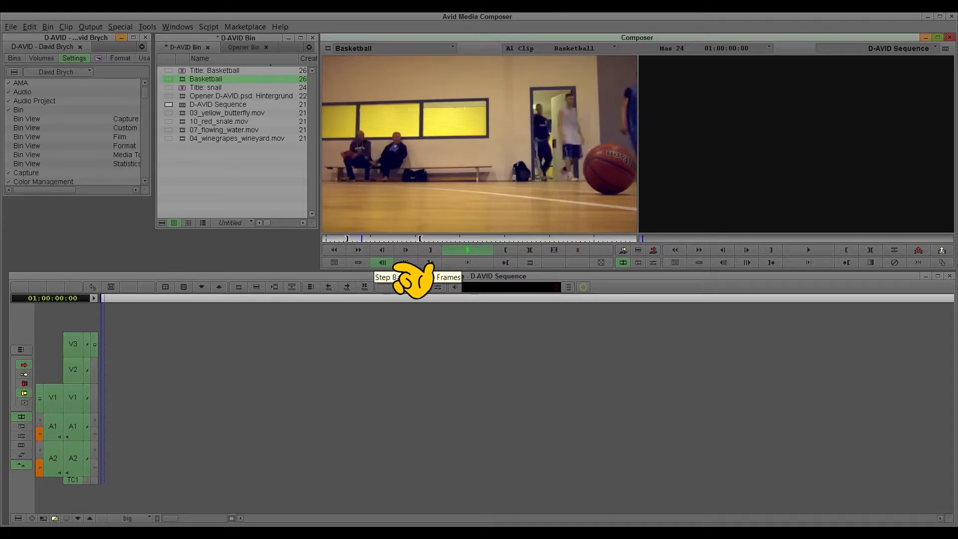
{"action": "key", "text": "space"}
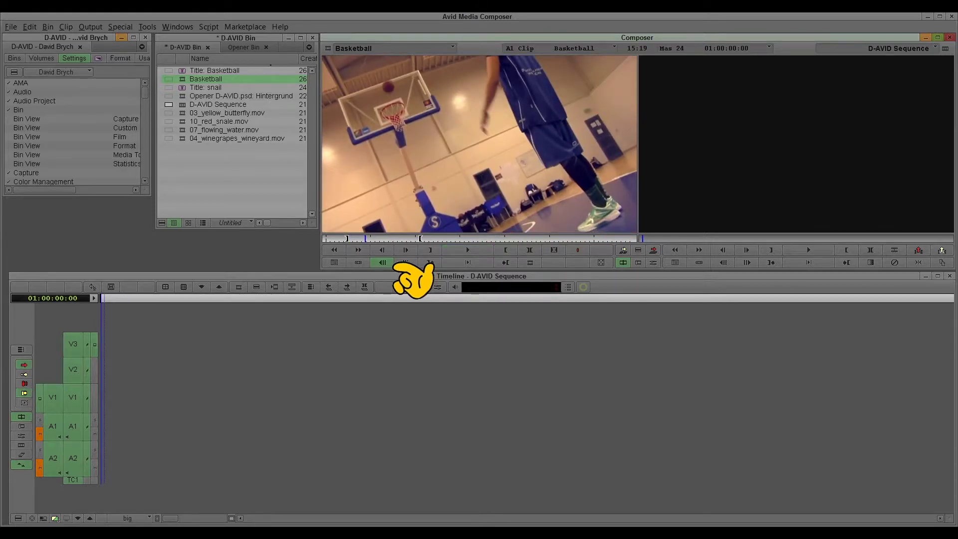
{"action": "left_click", "coordinate": [391, 265]}
{"action": "left_click", "coordinate": [392, 265]}
{"action": "left_click", "coordinate": [391, 265]}
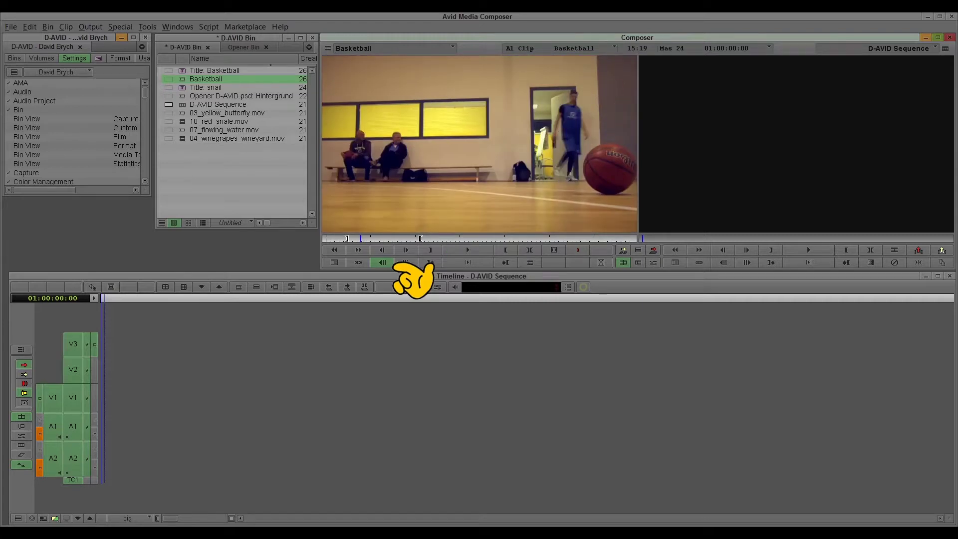
{"action": "key", "text": "Right"}
{"action": "key", "text": "Right"}
{"action": "key", "text": "Right"}
{"action": "key", "text": "Right"}
{"action": "key", "text": "Right"}
{"action": "key", "text": "Right"}
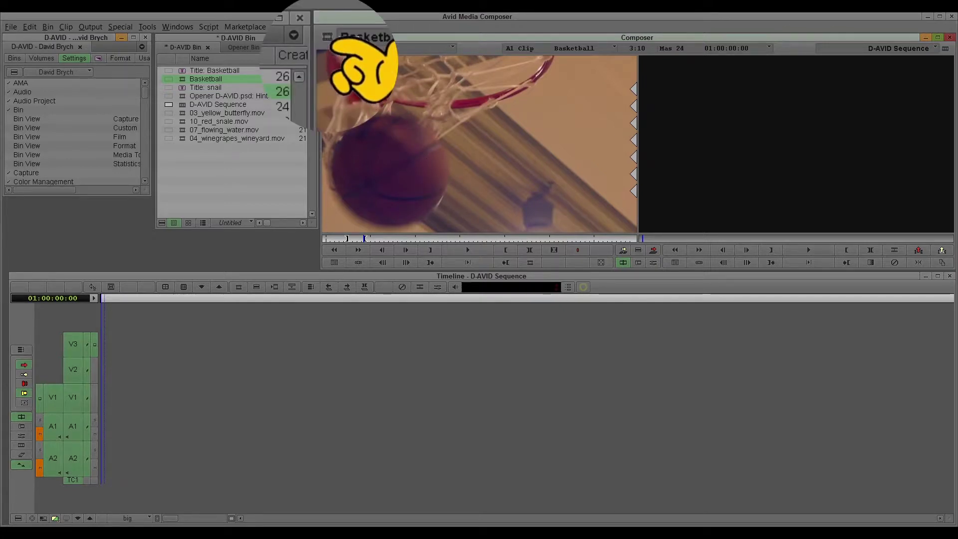
Create a subclip of the marked range in the D-AVID Bin and name it Basketball Intro.
{"action": "left_click_drag", "start_coordinate": [308, 152], "coordinate": [267, 182]}
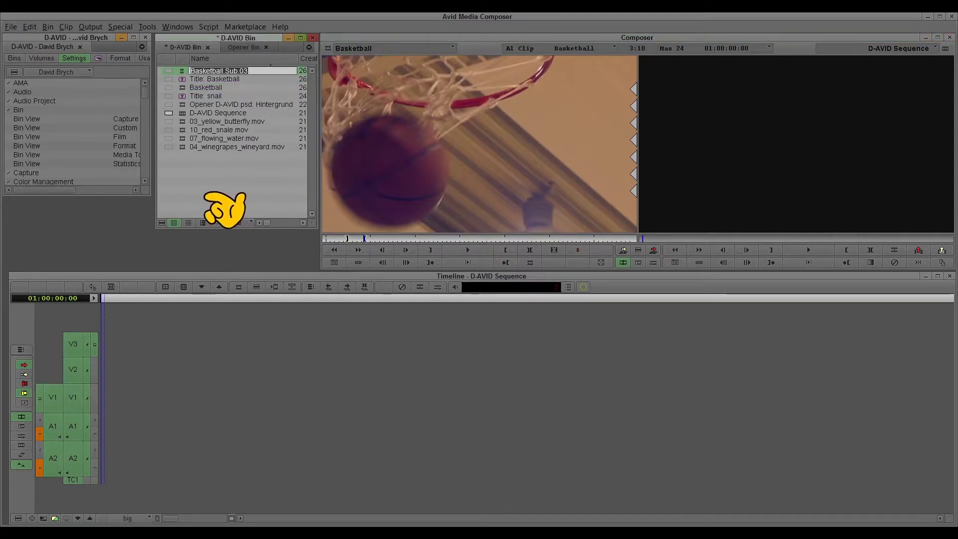
{"action": "left_click", "coordinate": [251, 72]}
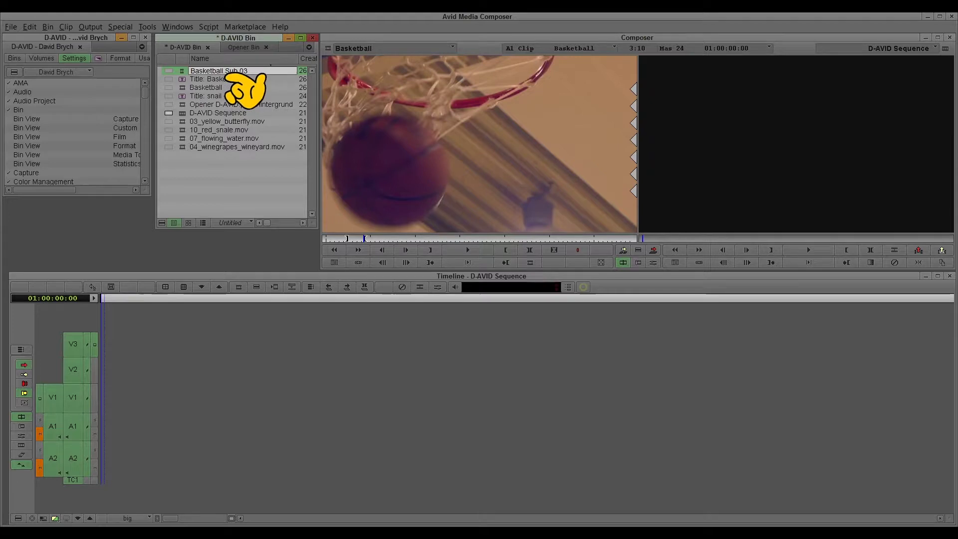
{"action": "left_click_drag", "start_coordinate": [225, 71], "coordinate": [270, 73]}
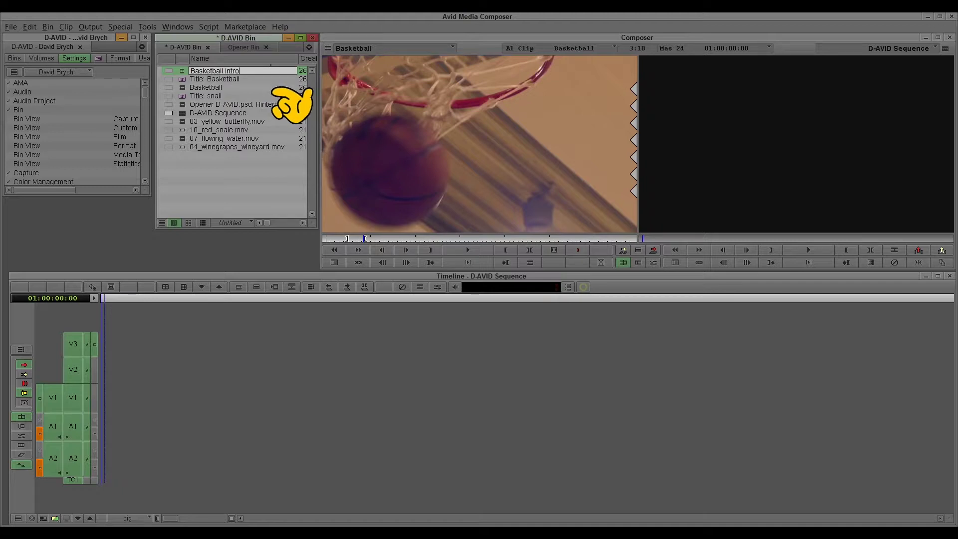
{"action": "key", "text": "Return"}
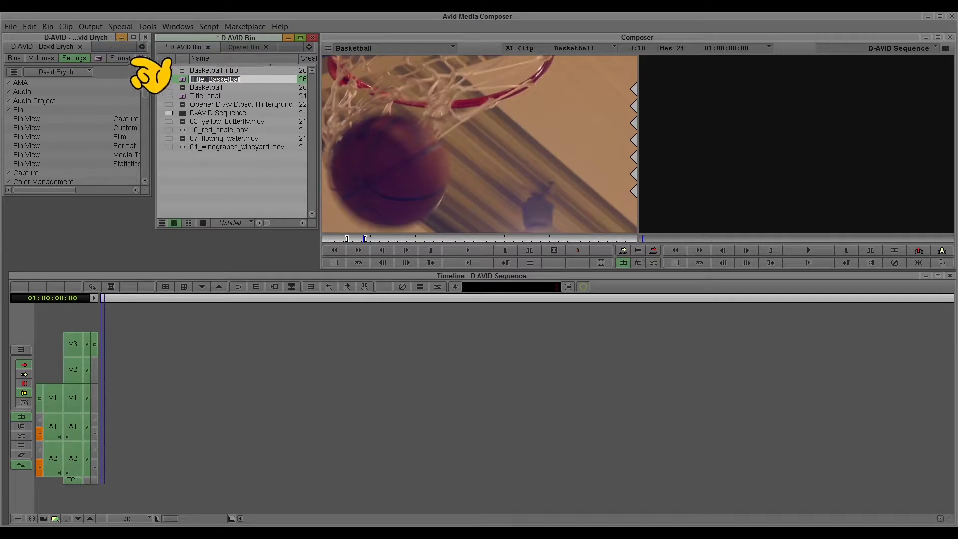
Assign a yellow clip color to the Basketball Intro subclip.
{"action": "left_click", "coordinate": [215, 71]}
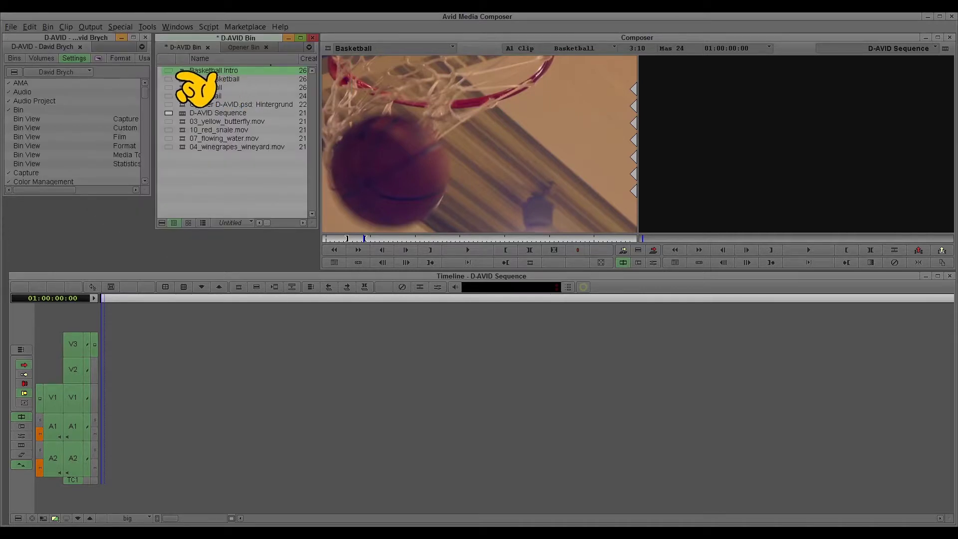
{"action": "left_click", "coordinate": [180, 72]}
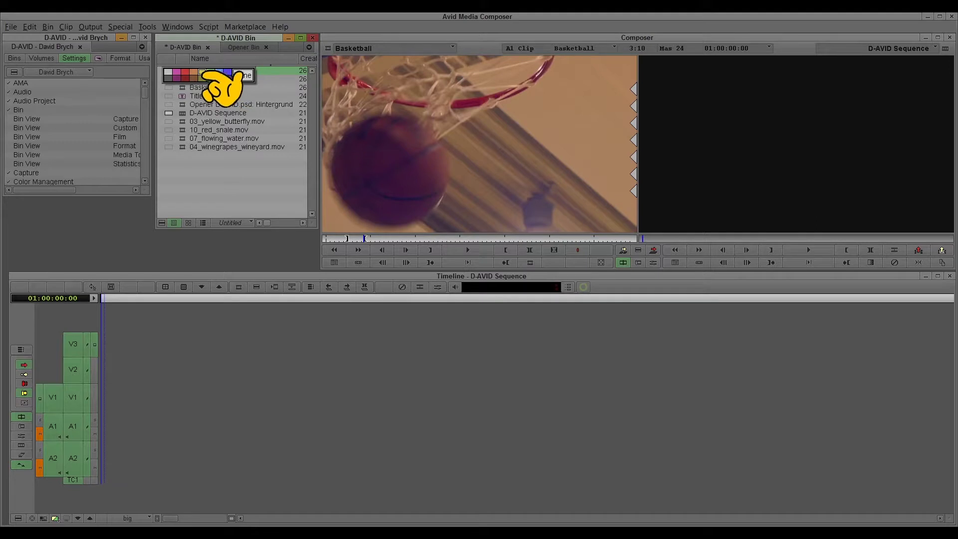
{"action": "left_click", "coordinate": [202, 73]}
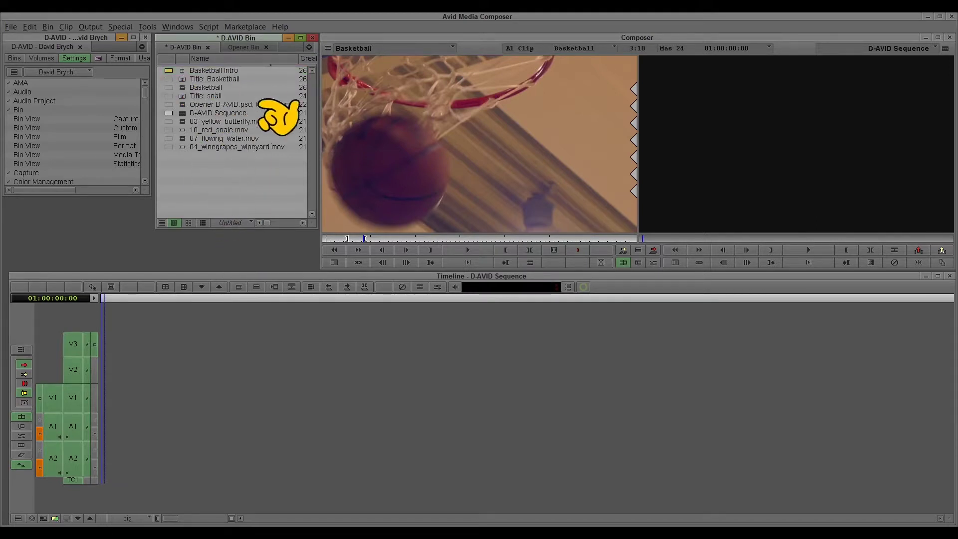
Mark the section ending at the fitness room shot, save it as a subclip named Basketball Mr X, and color it yellow.
{"action": "left_click", "coordinate": [377, 245]}
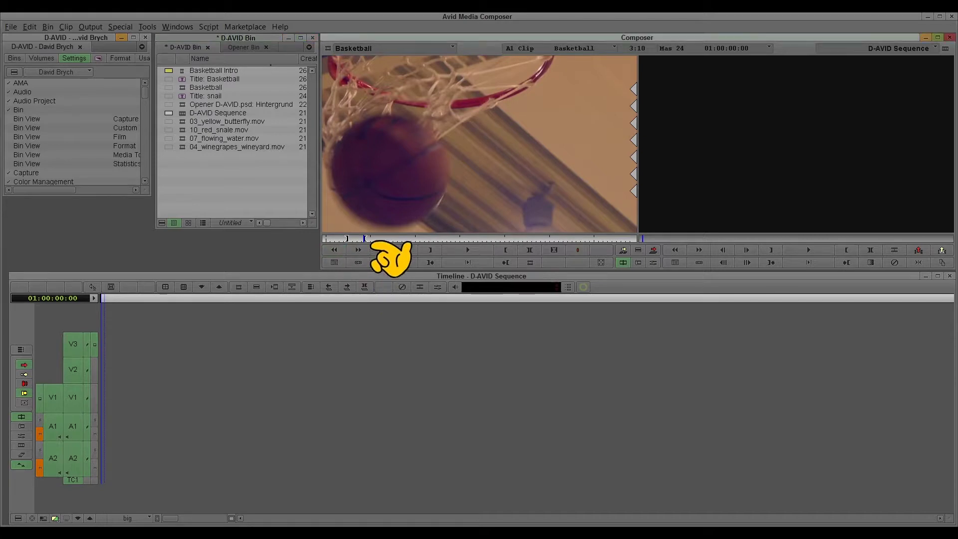
{"action": "mouse_move", "coordinate": [383, 240]}
{"action": "left_mouse_down"}
{"action": "mouse_move", "coordinate": [418, 240]}
{"action": "mouse_move", "coordinate": [392, 230]}
{"action": "left_mouse_up"}
{"action": "key", "text": "space"}
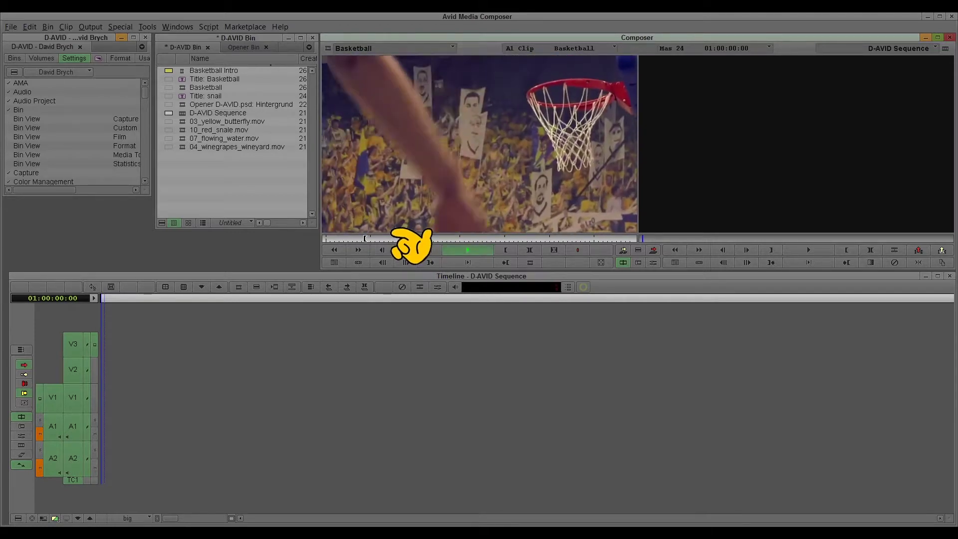
{"action": "key", "text": "space"}
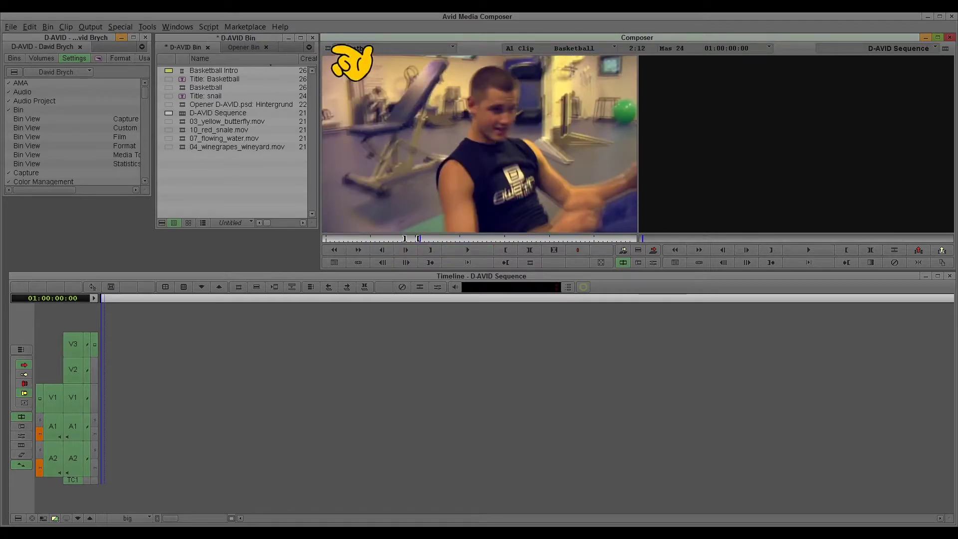
{"action": "left_click_drag", "start_coordinate": [307, 134], "coordinate": [210, 85]}
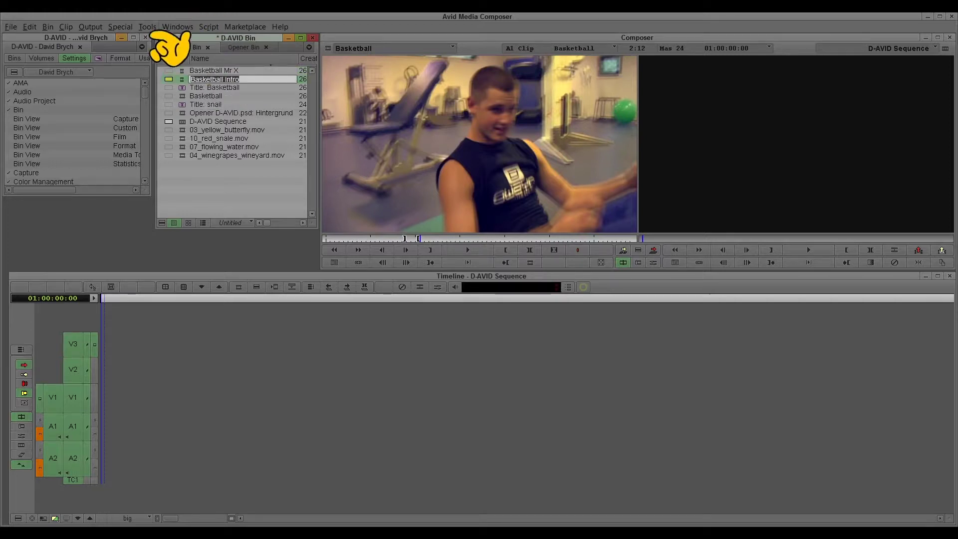
{"action": "left_click", "coordinate": [169, 75]}
{"action": "left_click", "coordinate": [206, 74]}
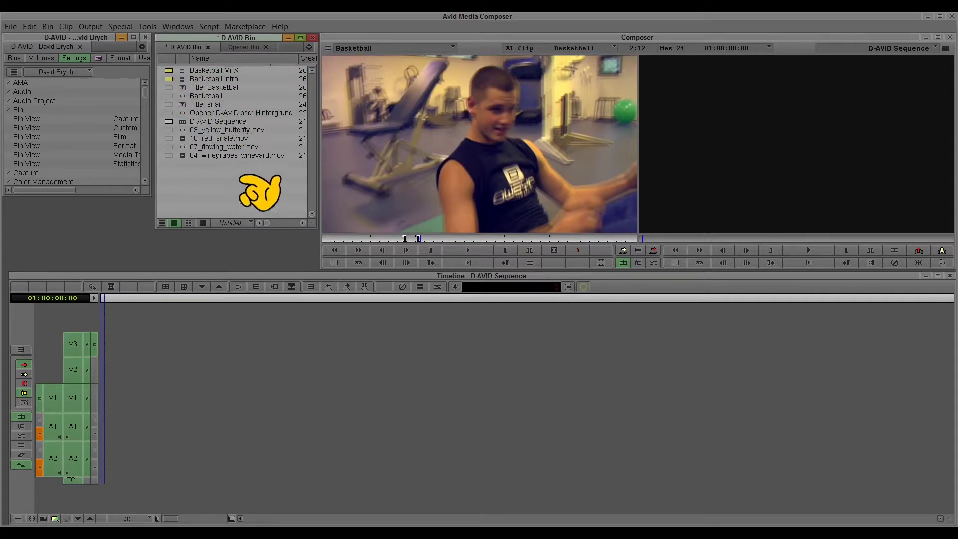
Load the Basketball Intro subclip, mark its opening bench shot for 1:15, and splice it into the D-AVID Sequence.
{"action": "double_click", "coordinate": [209, 80]}
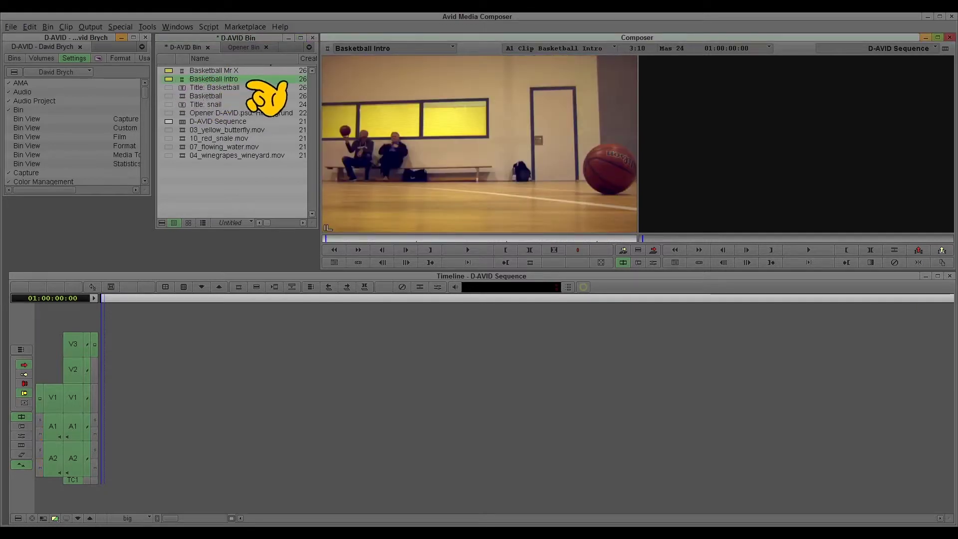
{"action": "mouse_move", "coordinate": [326, 239]}
{"action": "left_mouse_down"}
{"action": "mouse_move", "coordinate": [605, 245]}
{"action": "mouse_move", "coordinate": [316, 241]}
{"action": "mouse_move", "coordinate": [665, 239]}
{"action": "mouse_move", "coordinate": [315, 240]}
{"action": "mouse_move", "coordinate": [328, 236]}
{"action": "left_mouse_up"}
{"action": "key", "text": "space"}
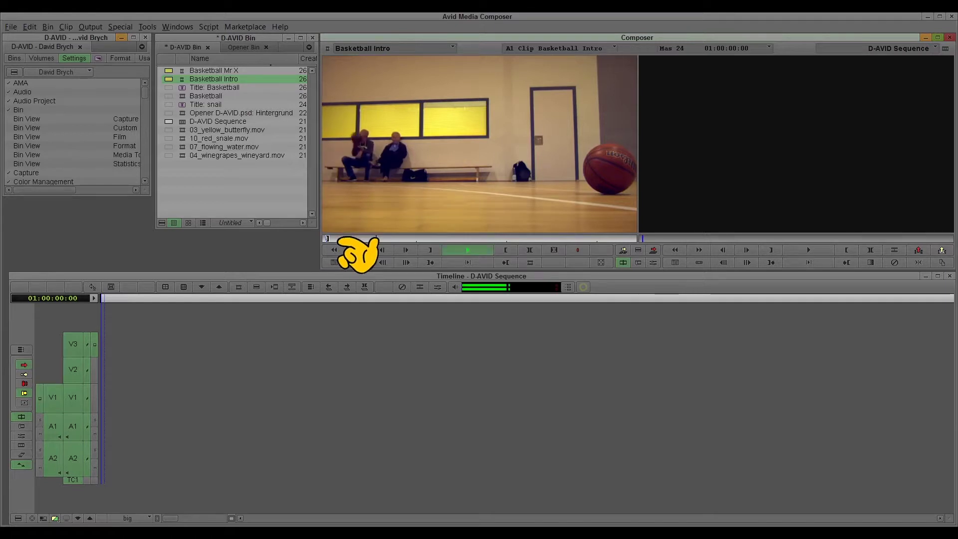
{"action": "key", "text": "i"}
{"action": "key", "text": "space"}
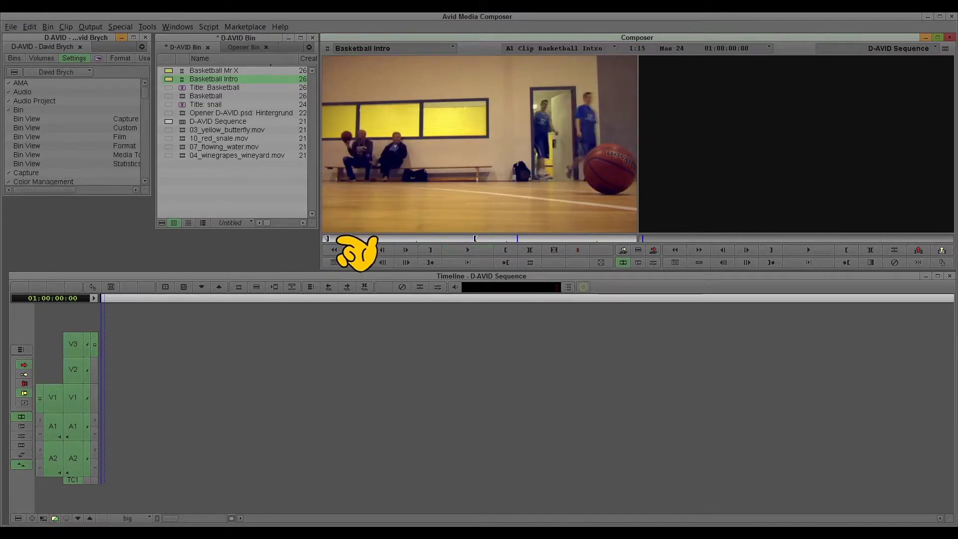
{"action": "key", "text": "v"}
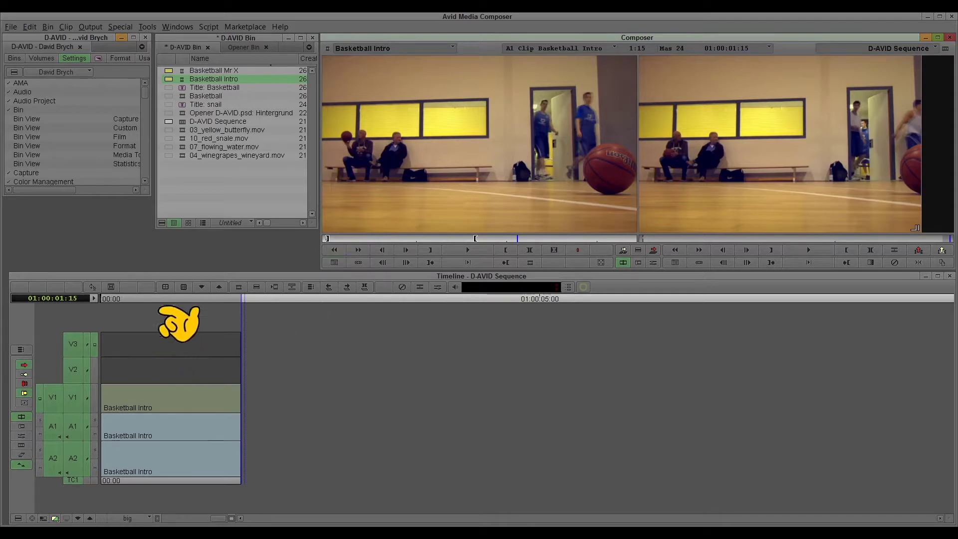
Park the timeline playhead at 01:00:00:17 within the Basketball Intro segment.
{"action": "left_click", "coordinate": [138, 299]}
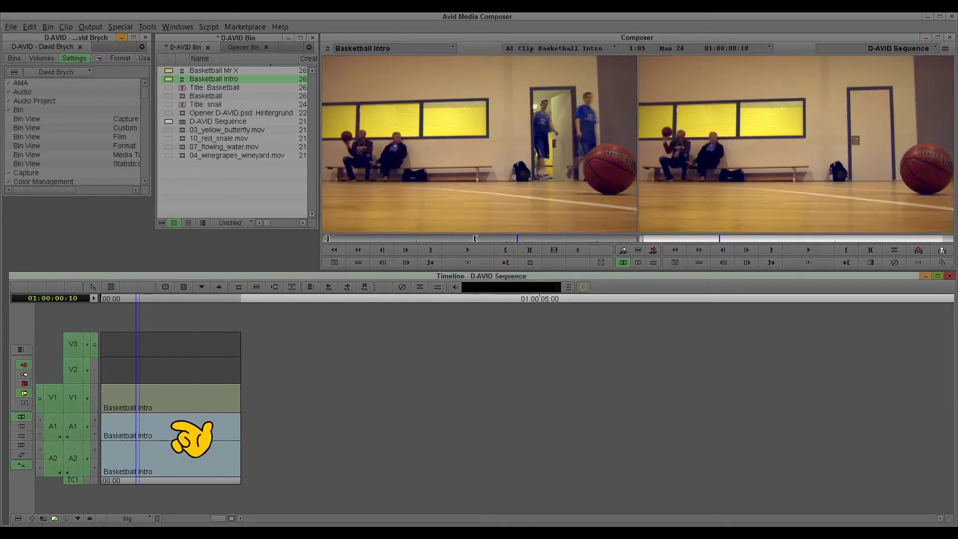
{"action": "mouse_move", "coordinate": [120, 298]}
{"action": "left_mouse_down"}
{"action": "mouse_move", "coordinate": [216, 304]}
{"action": "mouse_move", "coordinate": [133, 310]}
{"action": "left_mouse_up"}
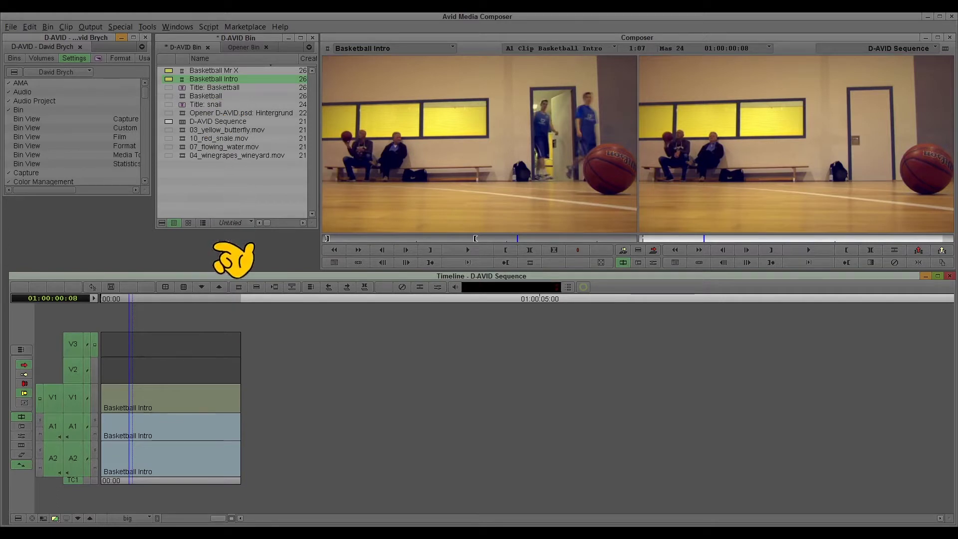
{"action": "left_click_drag", "start_coordinate": [132, 300], "coordinate": [163, 303]}
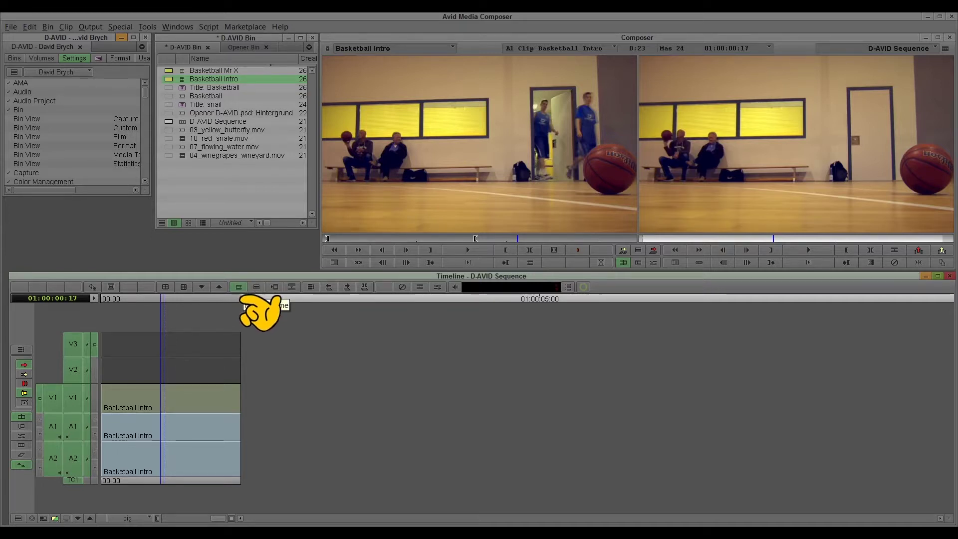
Look up the Match Frame command in the Other category of the Command Palette.
{"action": "left_click", "coordinate": [148, 26]}
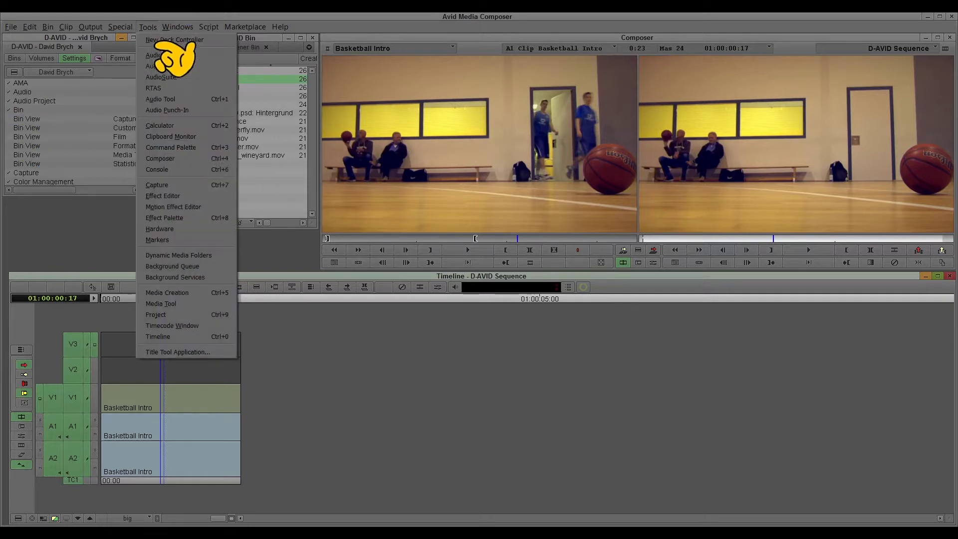
{"action": "left_click", "coordinate": [209, 149]}
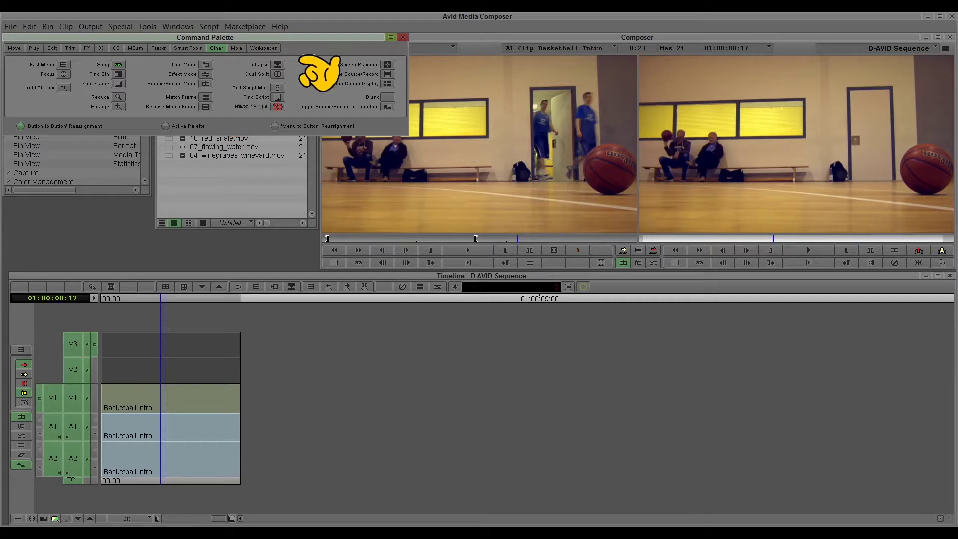
{"action": "left_click", "coordinate": [402, 38]}
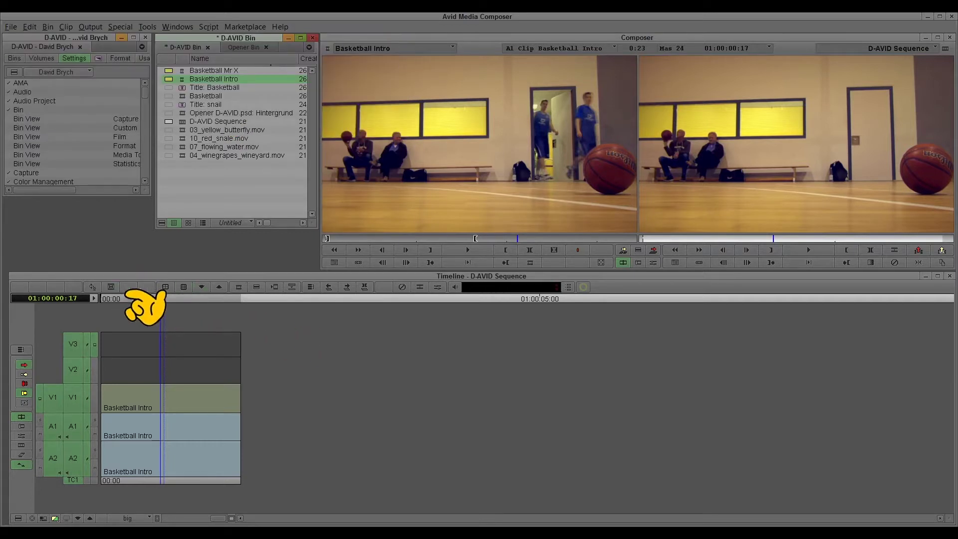
Select the Basketball Intro segment on V1 and match frame it to the Basketball Intro subclip.
{"action": "left_click", "coordinate": [184, 286]}
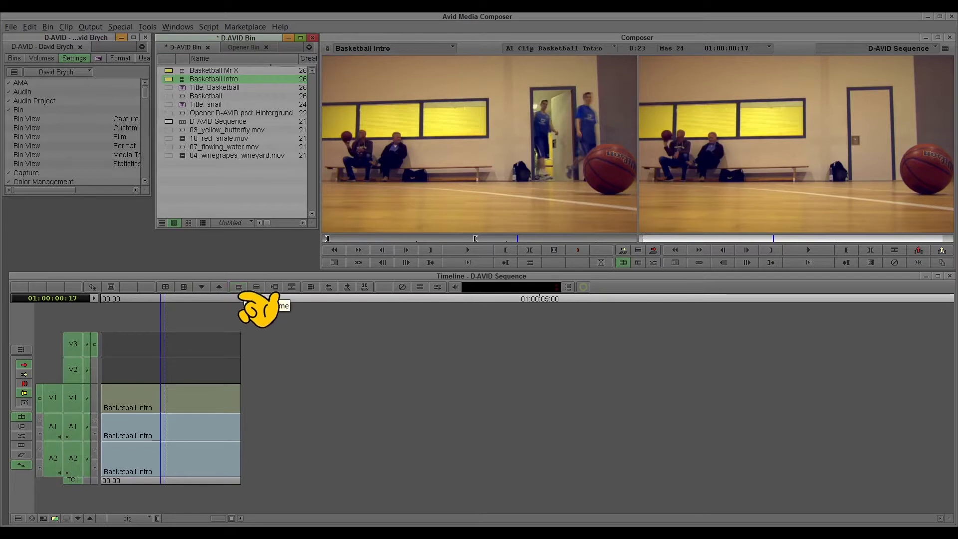
{"action": "left_click", "coordinate": [175, 399]}
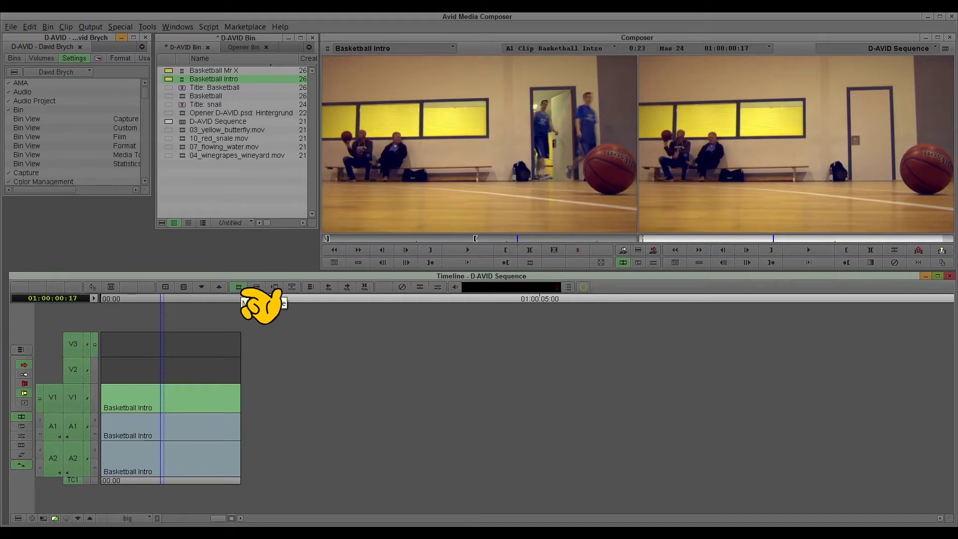
{"action": "left_click", "coordinate": [242, 289]}
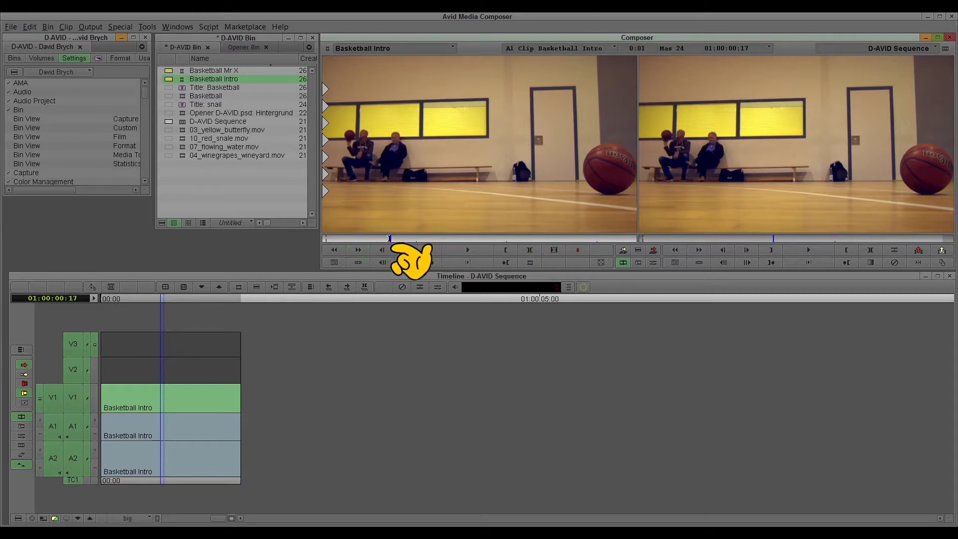
Match frame at 01:00:00:20 in the sequence, and trace the subclip back to the original Basketball clip.
{"action": "left_click", "coordinate": [173, 358]}
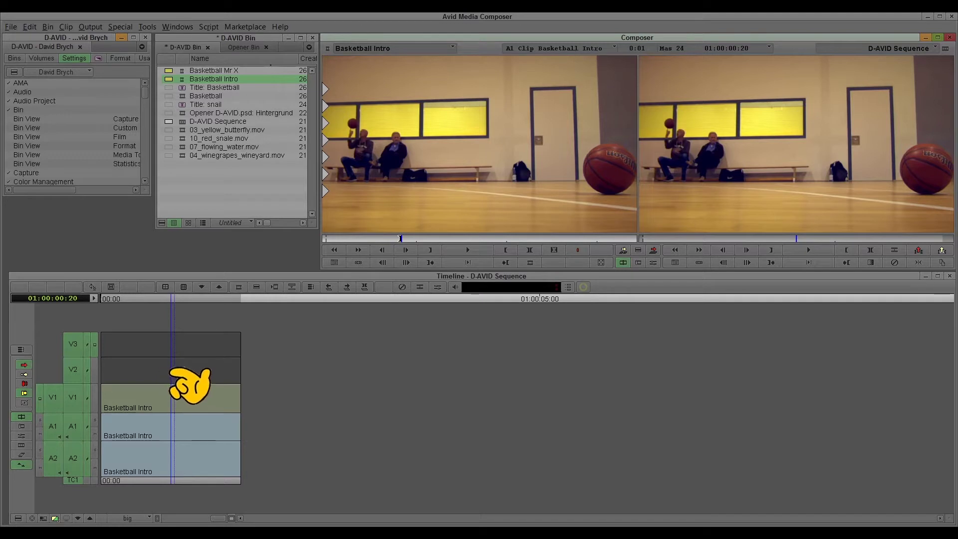
{"action": "left_click", "coordinate": [358, 250]}
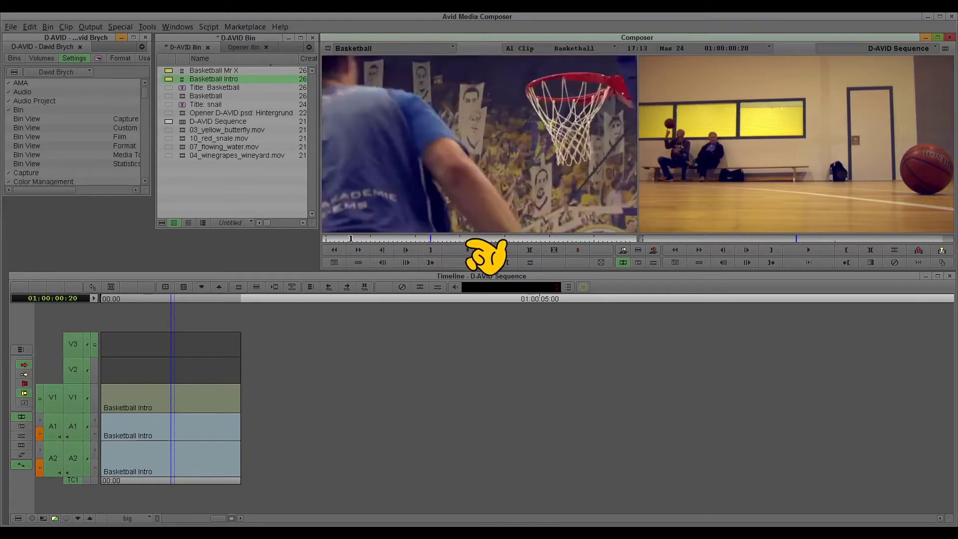
Splice the Basketball Mr X subclip into the sequence directly after the Basketball Intro segment.
{"action": "left_click_drag", "start_coordinate": [609, 245], "coordinate": [361, 241]}
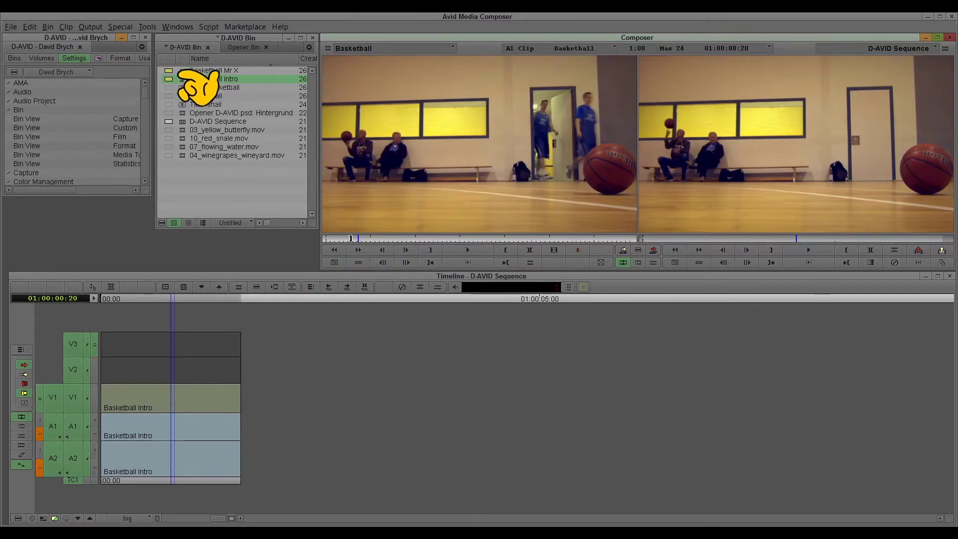
{"action": "double_click", "coordinate": [212, 71]}
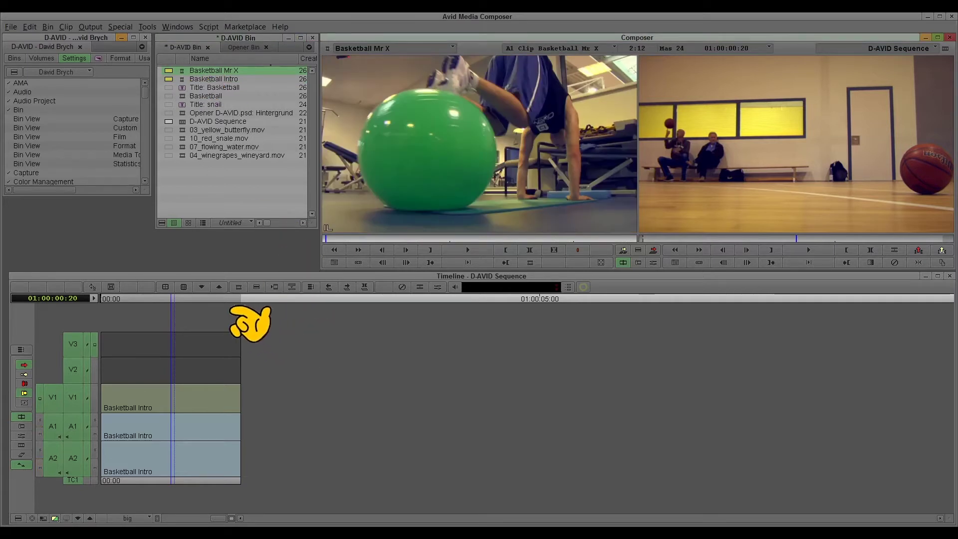
{"action": "left_click", "coordinate": [252, 313]}
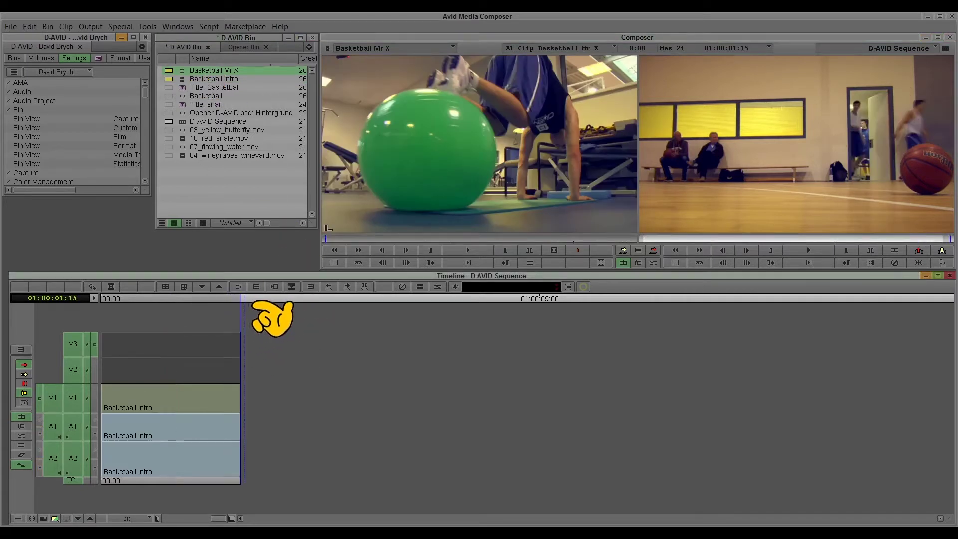
{"action": "key", "text": "v"}
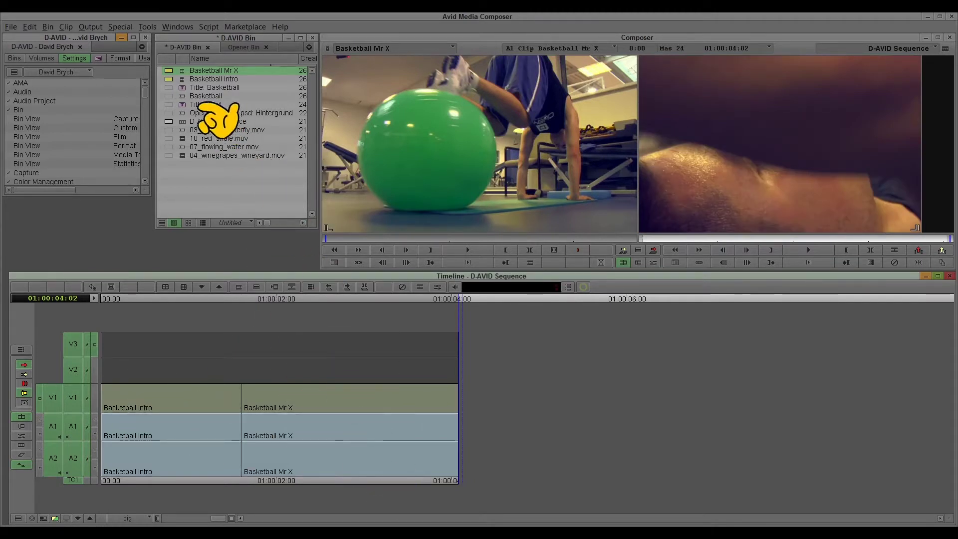
Overwrite Title: Basketball onto V2 across the cut between the two subclips, from about 01:00:01:02 to 01:00:02:14, and review it.
{"action": "left_click_drag", "start_coordinate": [187, 95], "coordinate": [187, 160]}
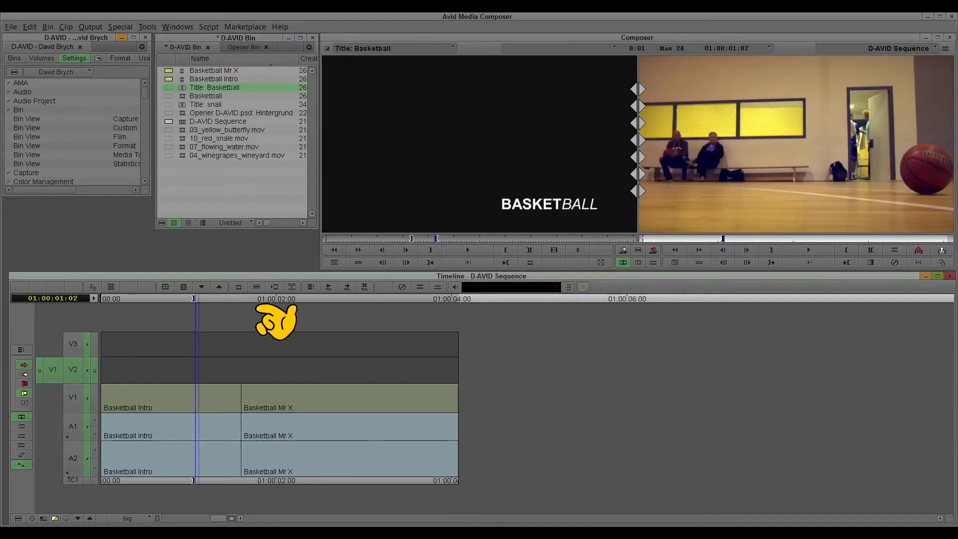
{"action": "left_click", "coordinate": [325, 304]}
{"action": "key", "text": "o"}
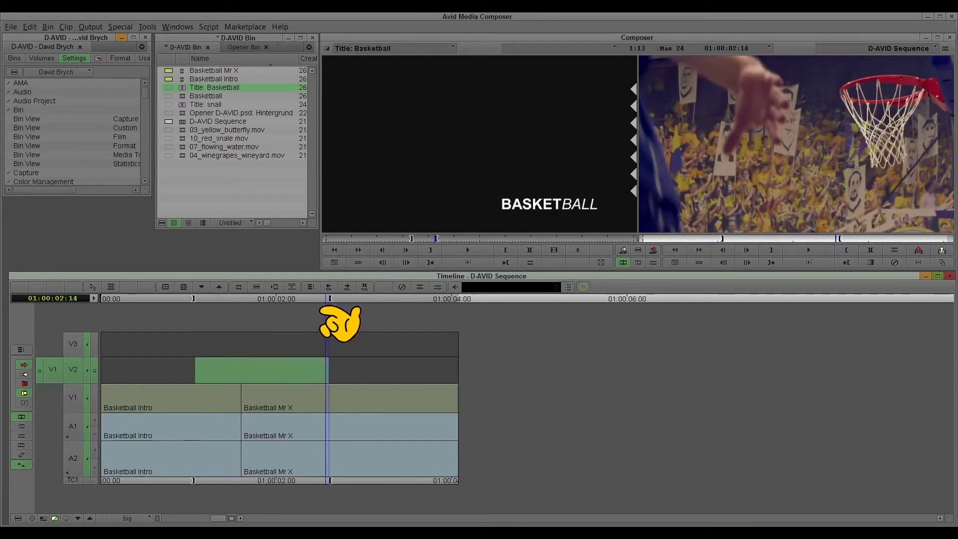
{"action": "key", "text": "b"}
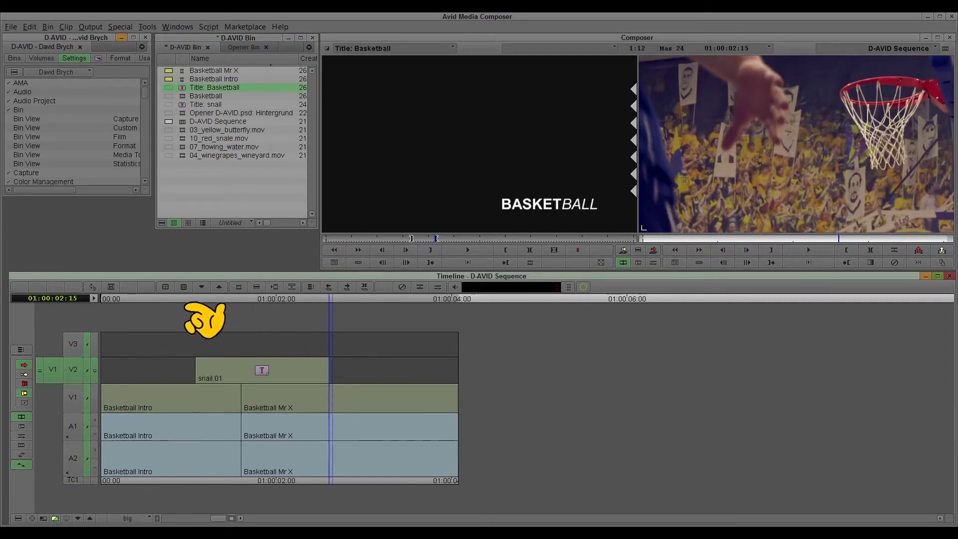
{"action": "left_click_drag", "start_coordinate": [181, 302], "coordinate": [208, 305]}
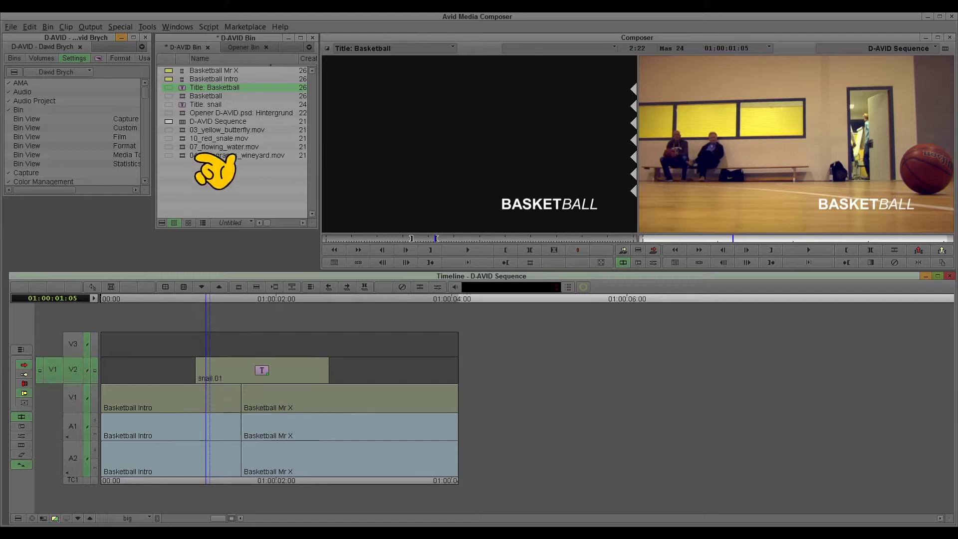
{"action": "left_click", "coordinate": [174, 313]}
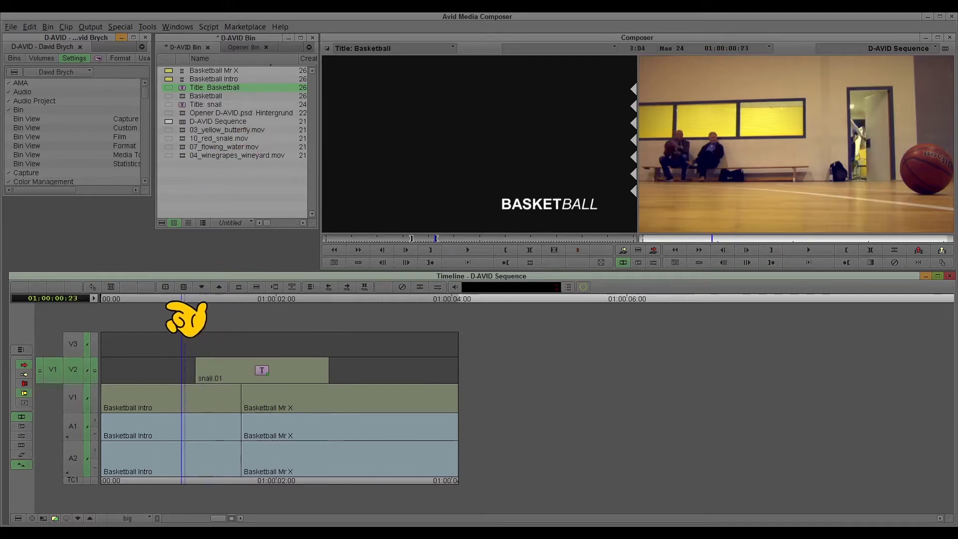
{"action": "left_click_drag", "start_coordinate": [174, 313], "coordinate": [372, 313]}
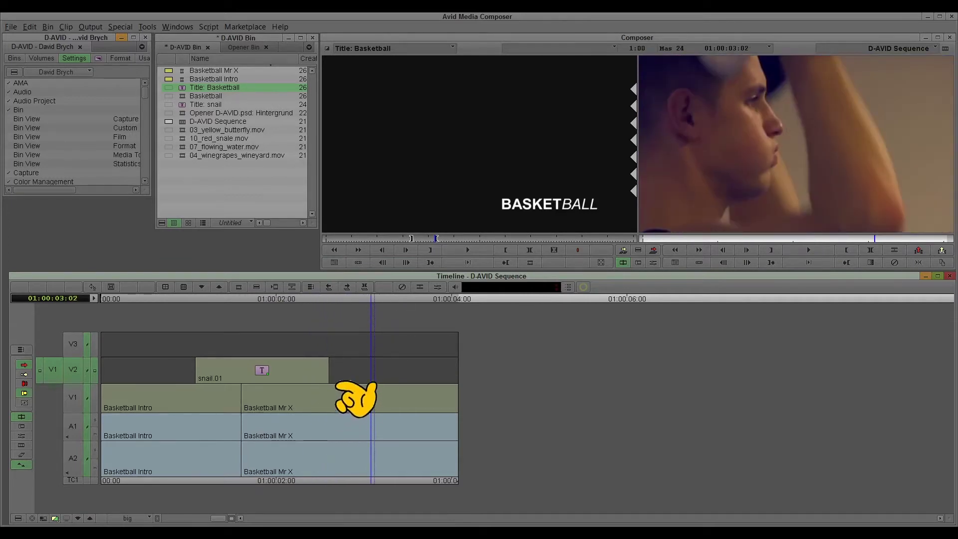
Add 25-frame dissolves centered on the cut to the tail and the head of the title on V2.
{"action": "left_click", "coordinate": [337, 380]}
{"action": "key", "text": "backslash"}
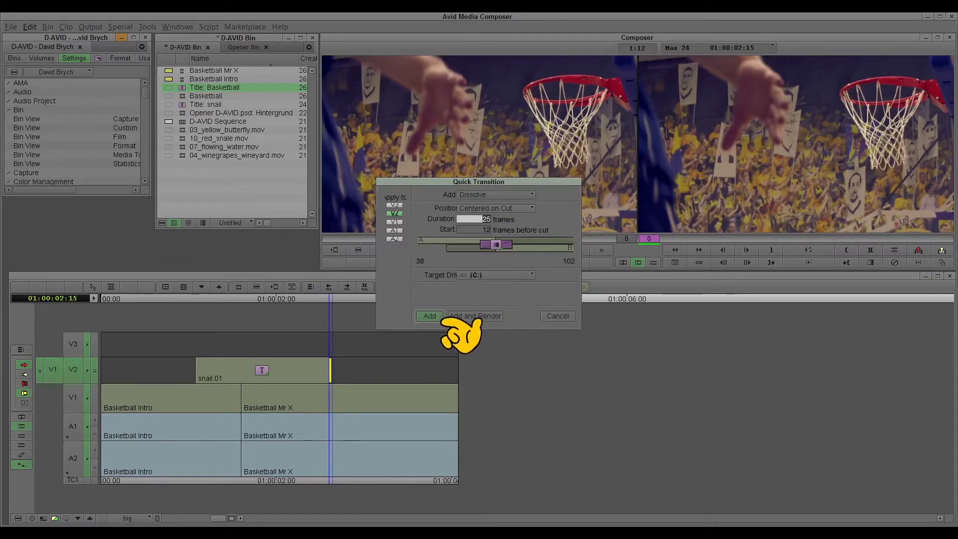
{"action": "left_click", "coordinate": [438, 318]}
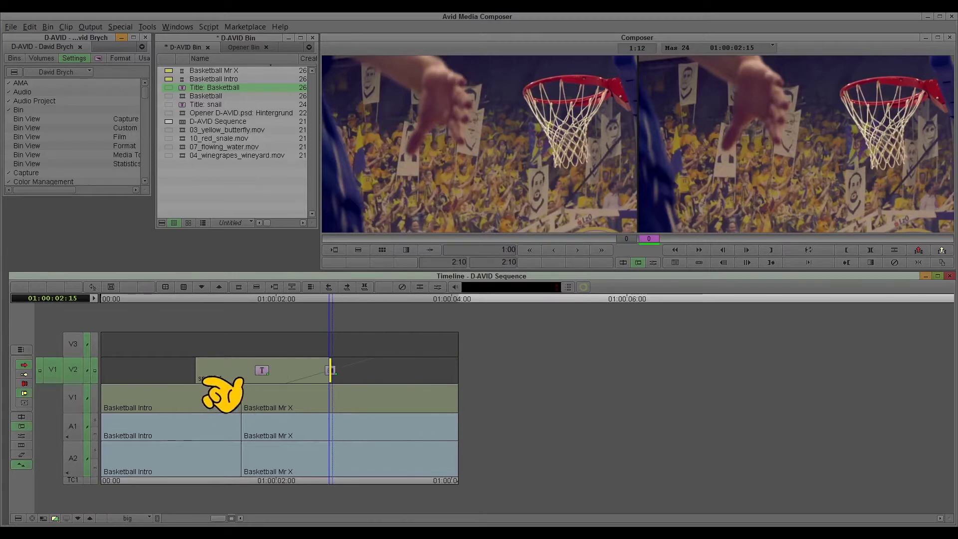
{"action": "left_click", "coordinate": [197, 380]}
{"action": "key", "text": "backslash"}
{"action": "key", "text": "Return"}
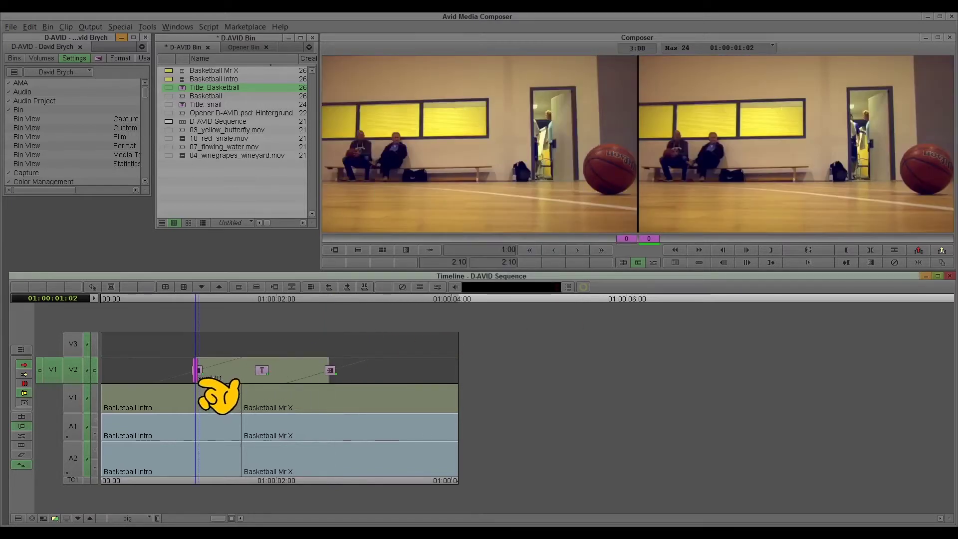
Extend the head of the title on V2 by 10 frames toward the sequence start.
{"action": "left_click_drag", "start_coordinate": [188, 381], "coordinate": [139, 381]}
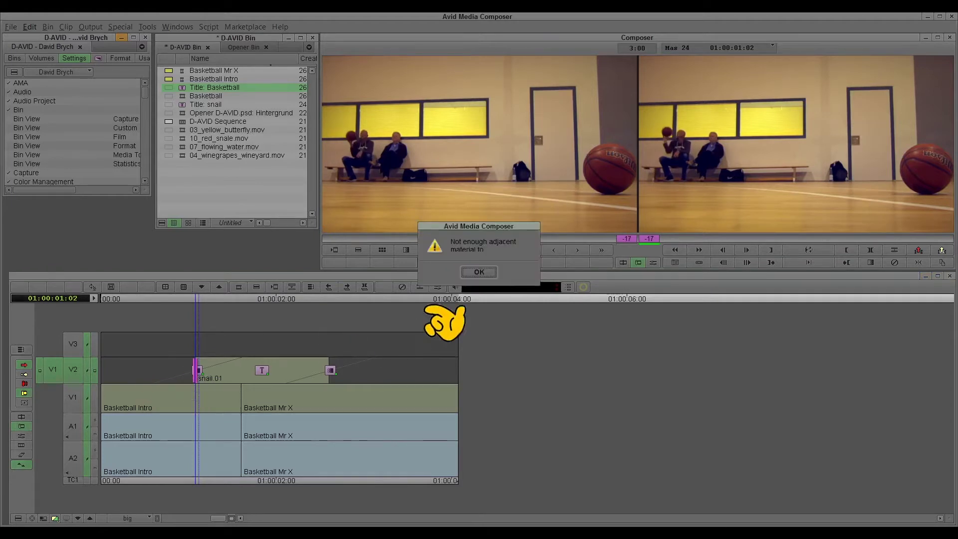
{"action": "left_click", "coordinate": [478, 272]}
{"action": "left_click_drag", "start_coordinate": [199, 372], "coordinate": [165, 374]}
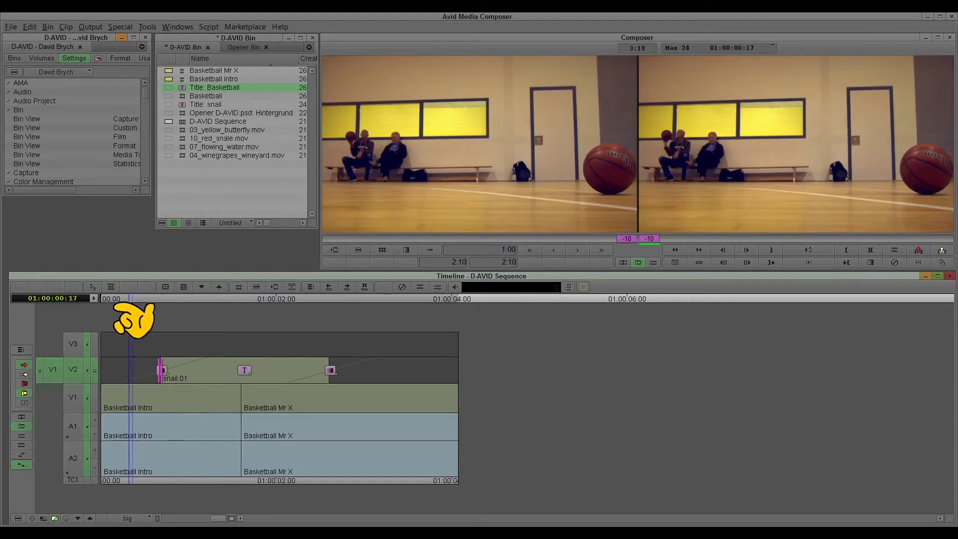
{"action": "left_click", "coordinate": [133, 300]}
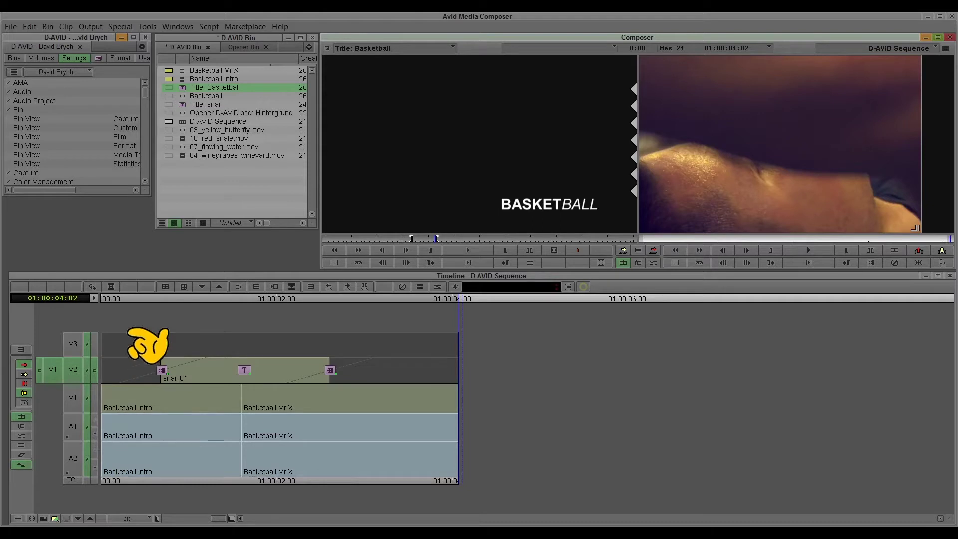
Mark the sequence range from 01:00:01:09 to 01:00:03:06.
{"action": "left_click", "coordinate": [138, 299]}
{"action": "left_click_drag", "start_coordinate": [140, 299], "coordinate": [103, 303]}
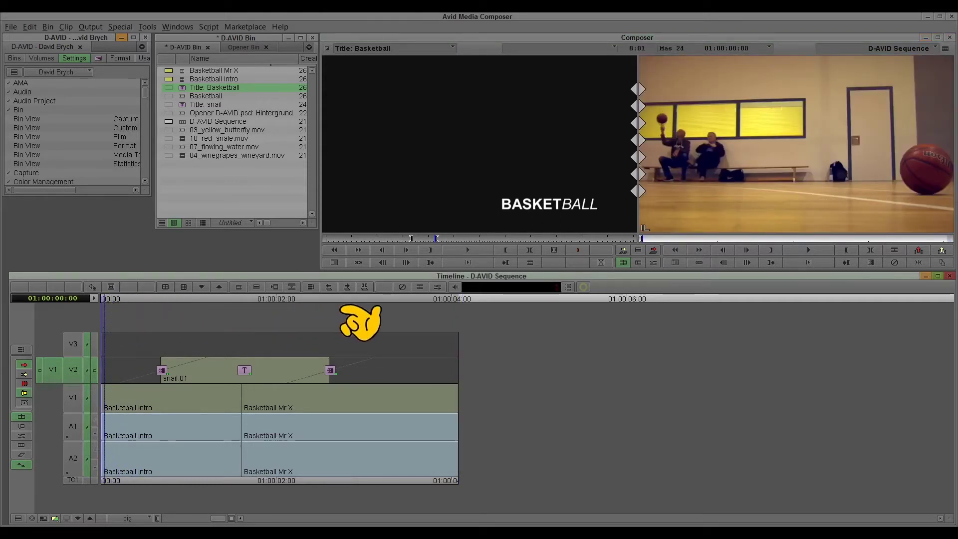
{"action": "left_click", "coordinate": [387, 302]}
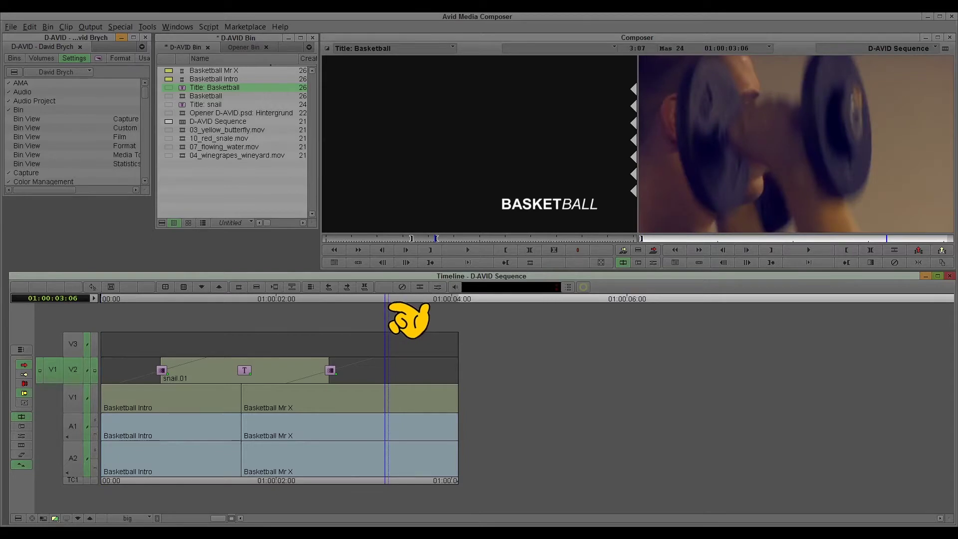
{"action": "key", "text": "o"}
{"action": "left_click_drag", "start_coordinate": [205, 302], "coordinate": [222, 302]}
{"action": "key", "text": "i"}
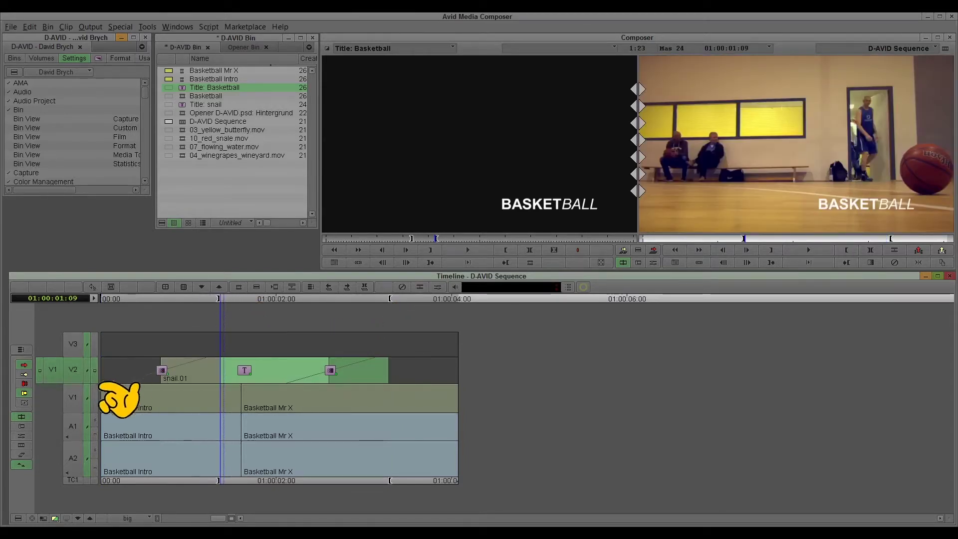
Enable tracks V1, A1 and A2 alongside V2 and make a subsequence from the marked range.
{"action": "left_click", "coordinate": [76, 403]}
{"action": "left_click", "coordinate": [75, 430]}
{"action": "left_click", "coordinate": [76, 457]}
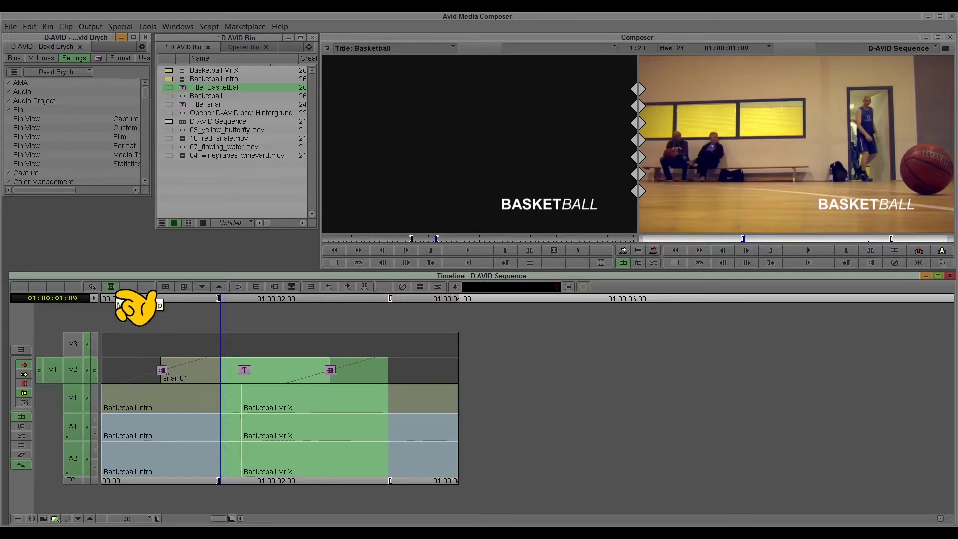
{"action": "left_click", "coordinate": [114, 288]}
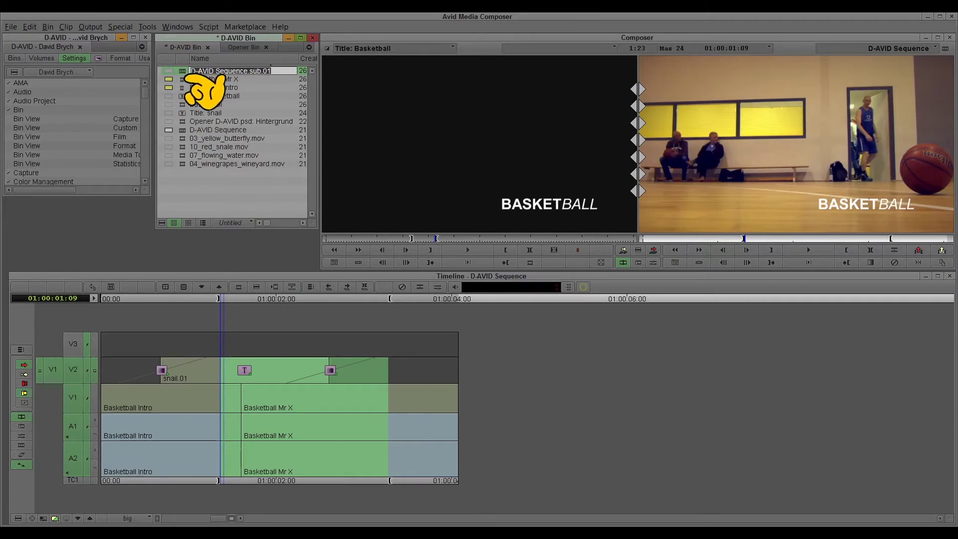
Open the new subsequence in the timeline, then monitor and enable track V2 so its title shows.
{"action": "double_click", "coordinate": [183, 72]}
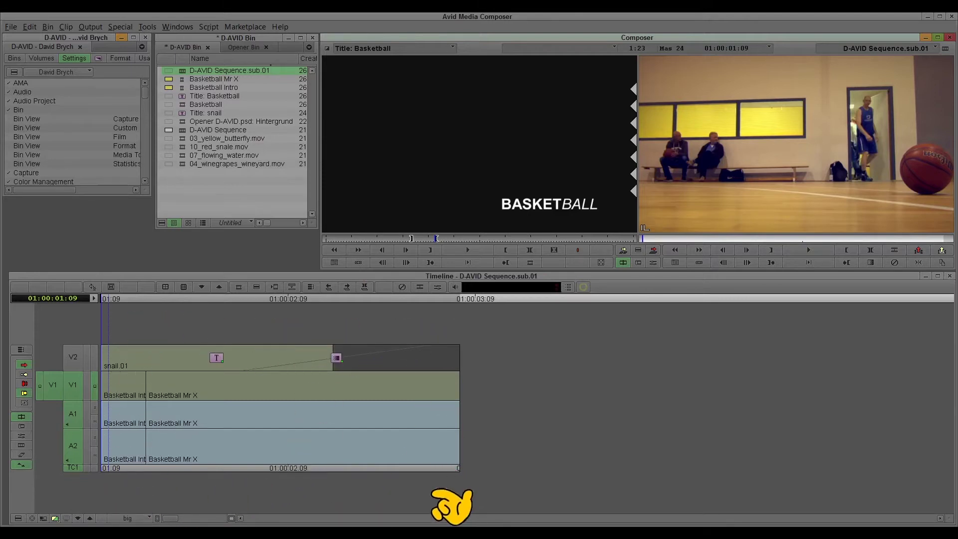
{"action": "left_click", "coordinate": [94, 359]}
{"action": "left_click", "coordinate": [74, 360]}
Load D-AVID Sequence.sub.01 as source material, mark an in point early in its Basketball Mr X part, and play from there.
{"action": "left_click", "coordinate": [234, 72]}
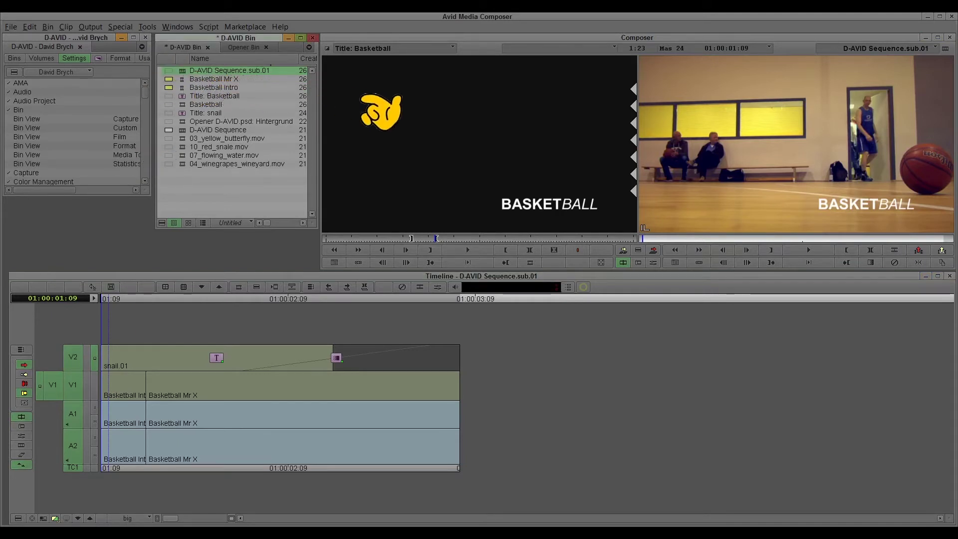
{"action": "left_click_drag", "start_coordinate": [235, 72], "coordinate": [364, 99]}
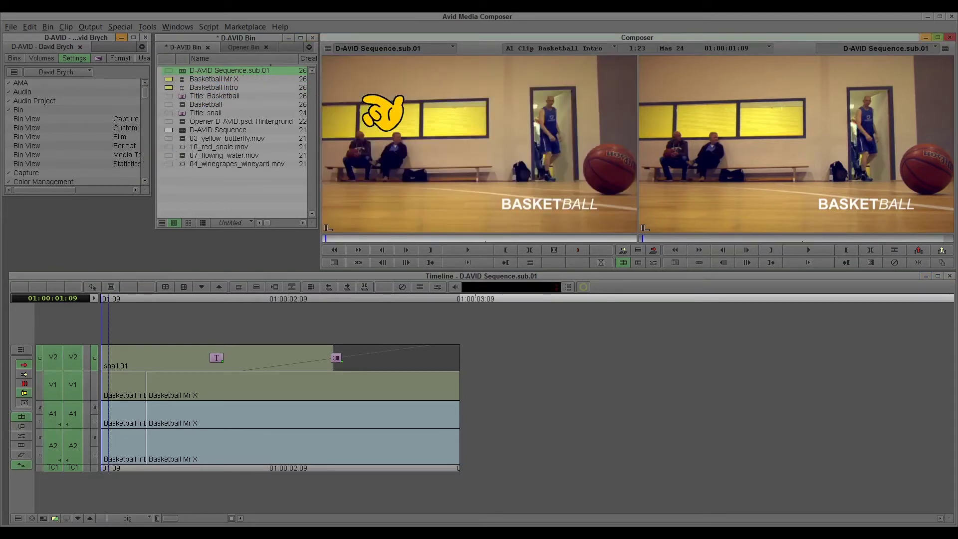
{"action": "left_click_drag", "start_coordinate": [333, 238], "coordinate": [424, 238]}
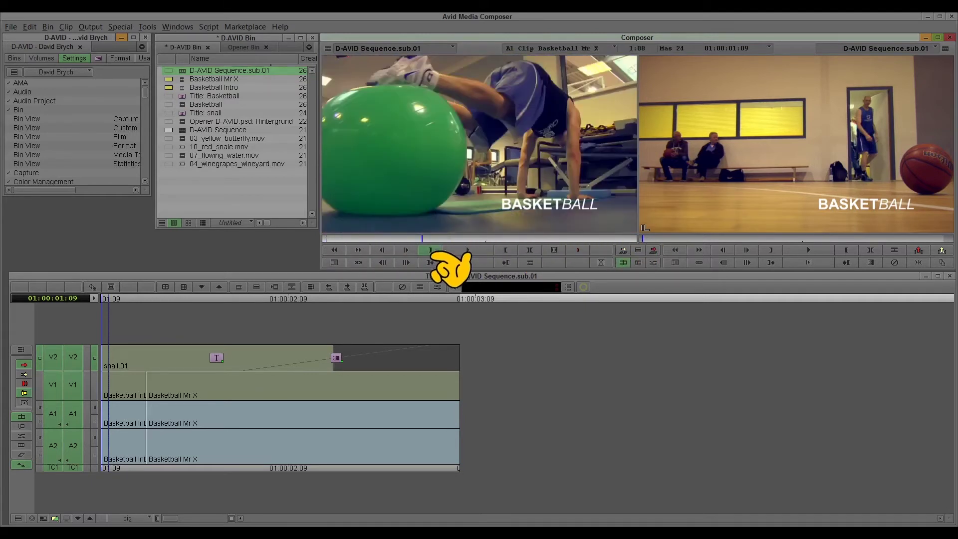
{"action": "left_click", "coordinate": [468, 250]}
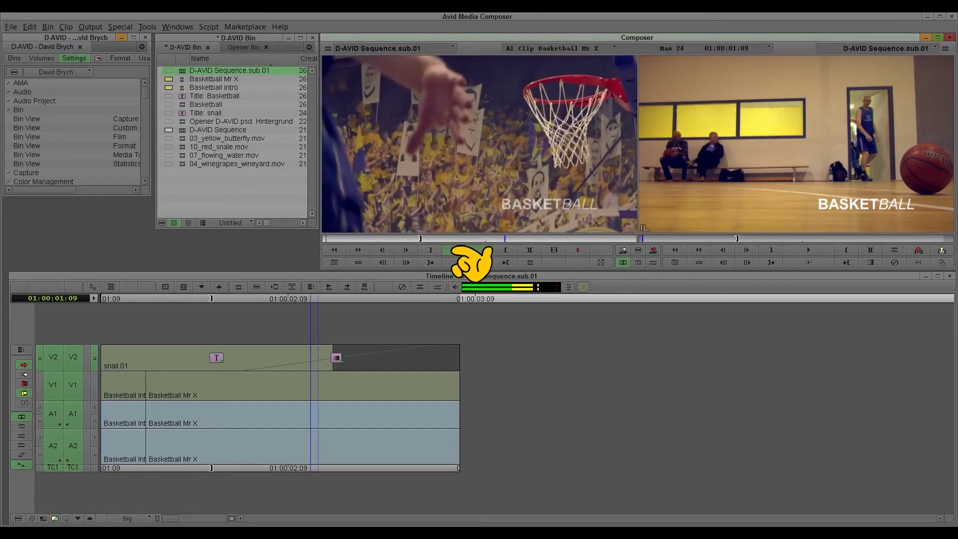
{"action": "left_click", "coordinate": [454, 251]}
{"action": "left_click", "coordinate": [558, 251]}
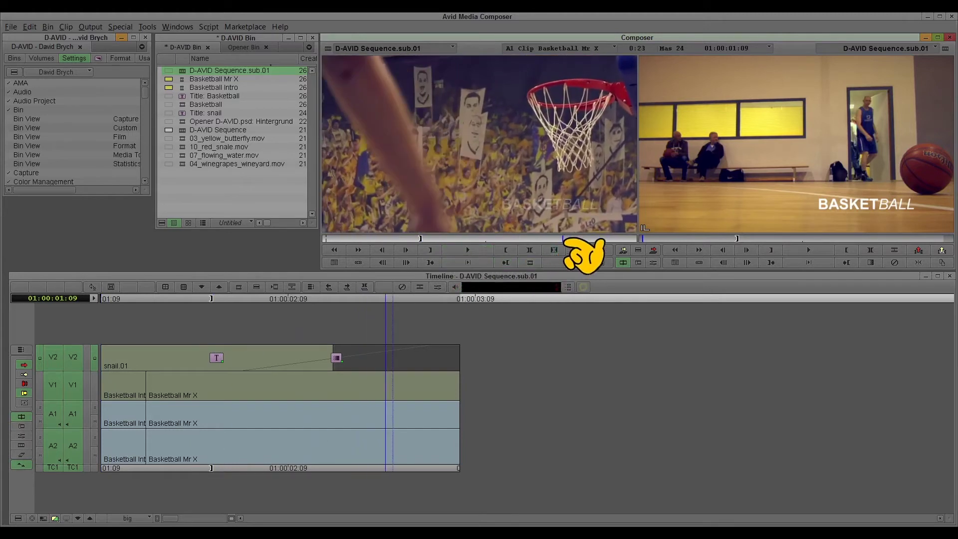
Mark the source excerpt's out point and splice the excerpt onto the end of the reopened D-AVID Sequence at 01:00:04:02.
{"action": "left_click_drag", "start_coordinate": [563, 239], "coordinate": [206, 139]}
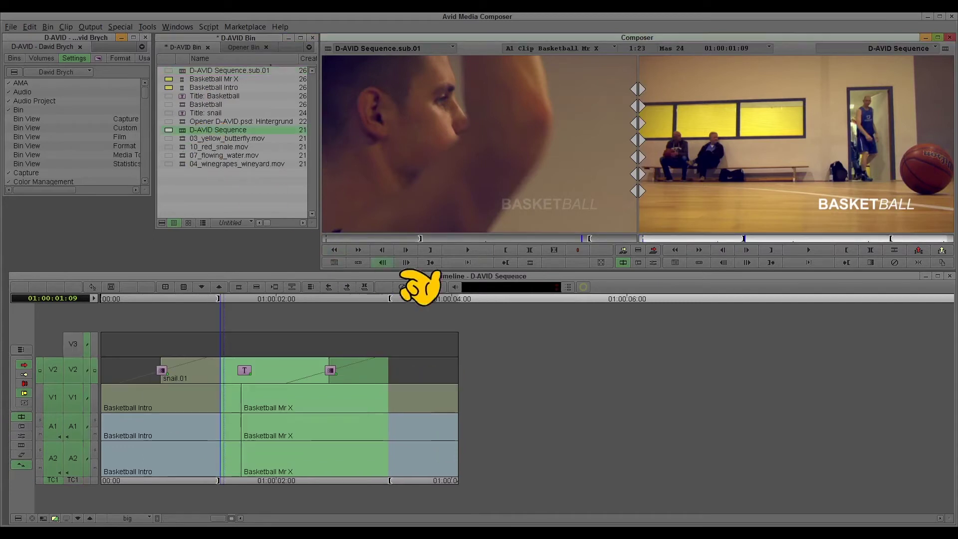
{"action": "key", "text": "g"}
{"action": "left_click_drag", "start_coordinate": [447, 299], "coordinate": [474, 300]}
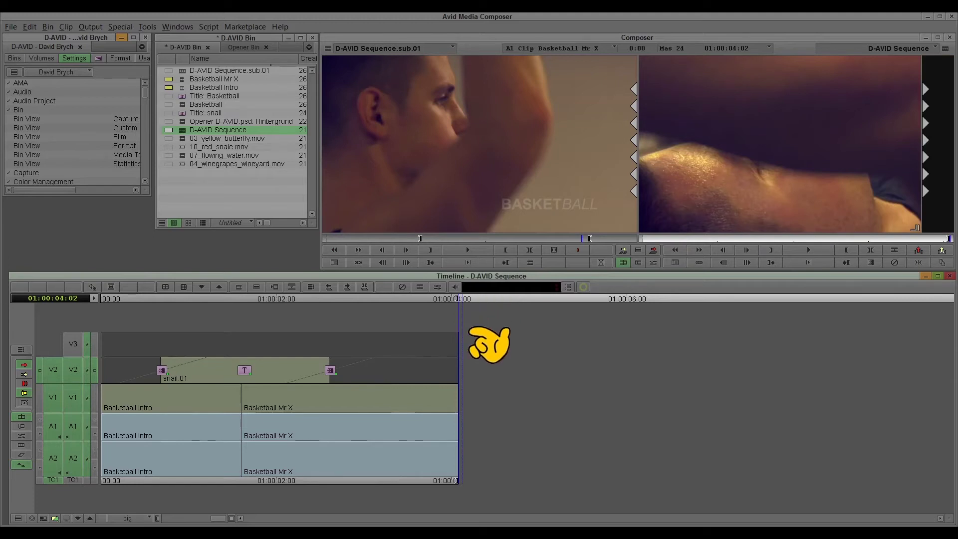
{"action": "key", "text": "v"}
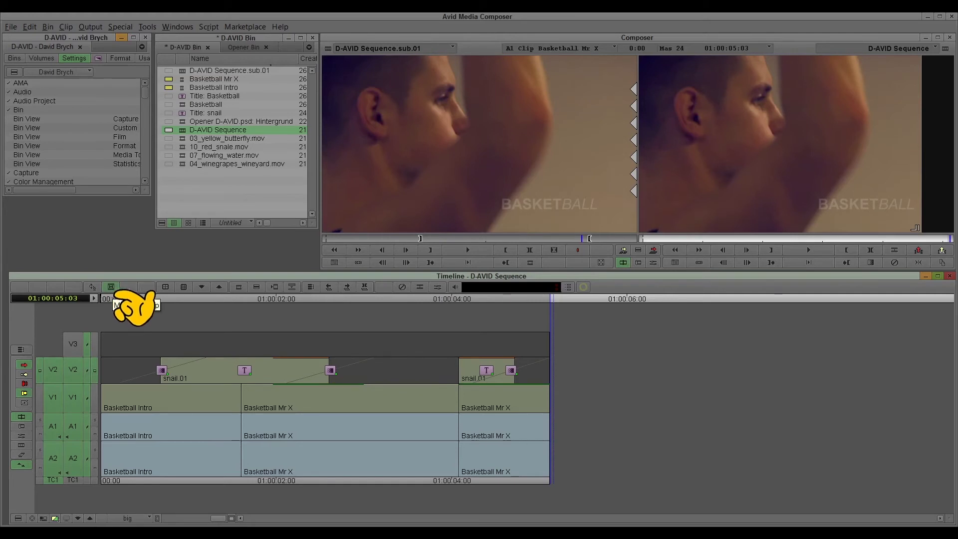
Mark the sequence from 01:00:01:19 to 01:00:03:18 and copy that range into the source monitor.
{"action": "left_click_drag", "start_coordinate": [368, 302], "coordinate": [258, 306]}
{"action": "key", "text": "i"}
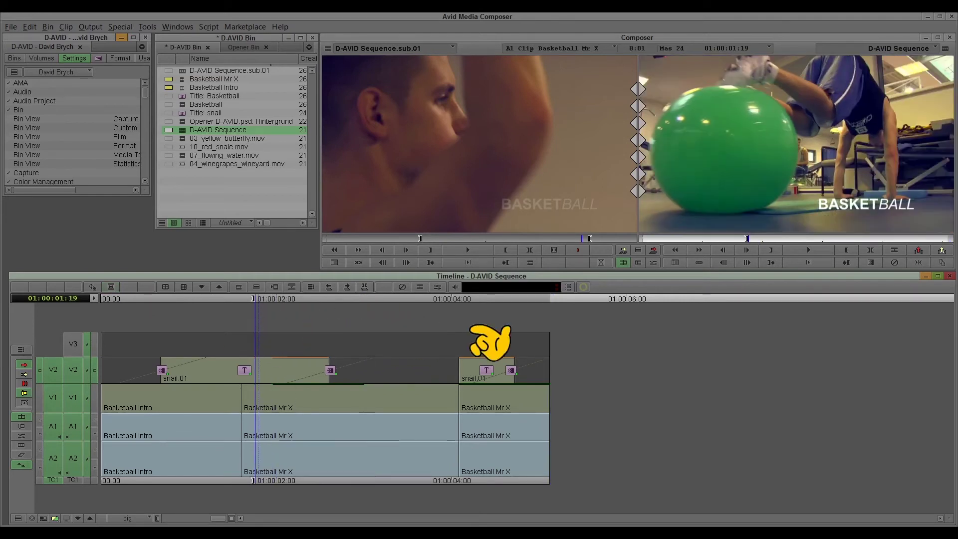
{"action": "left_click", "coordinate": [431, 304]}
{"action": "key", "text": "o"}
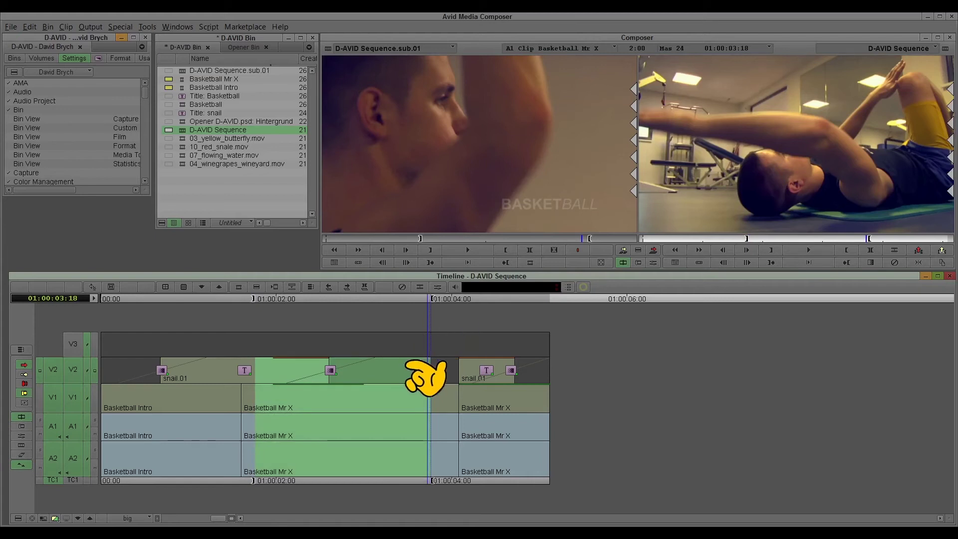
{"action": "key", "text": "alt+c"}
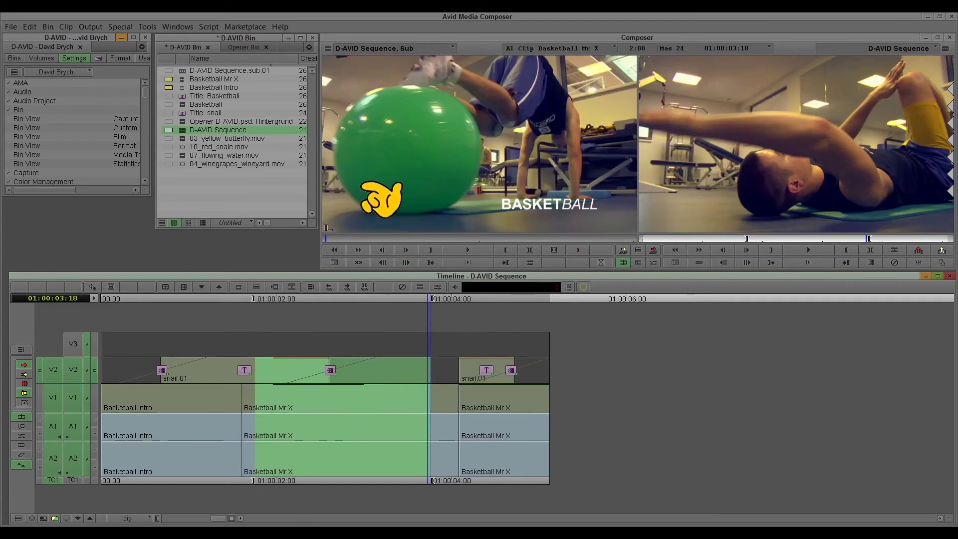
Splice the second half of the copied range onto the end of the sequence at 01:00:05:03.
{"action": "left_click_drag", "start_coordinate": [331, 239], "coordinate": [479, 239]}
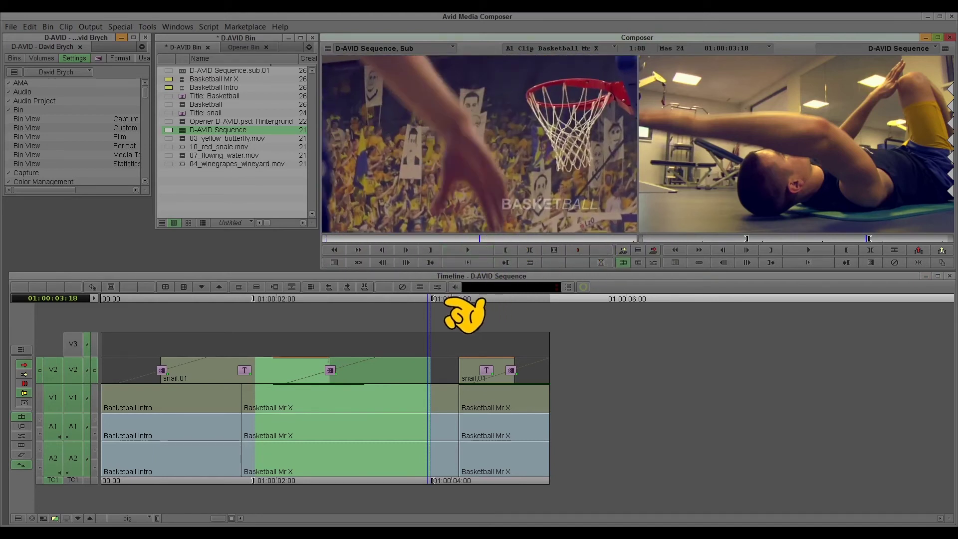
{"action": "left_click", "coordinate": [554, 317]}
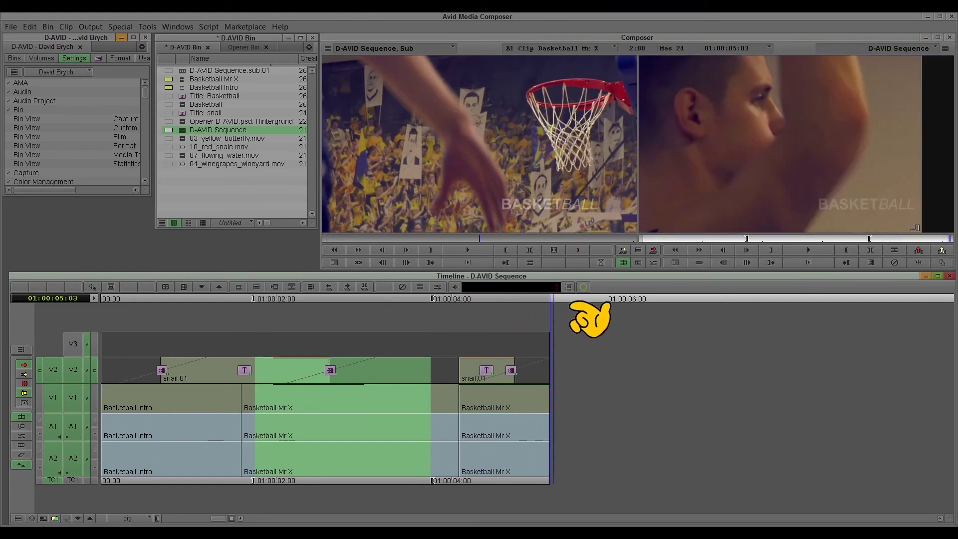
{"action": "key", "text": "o"}
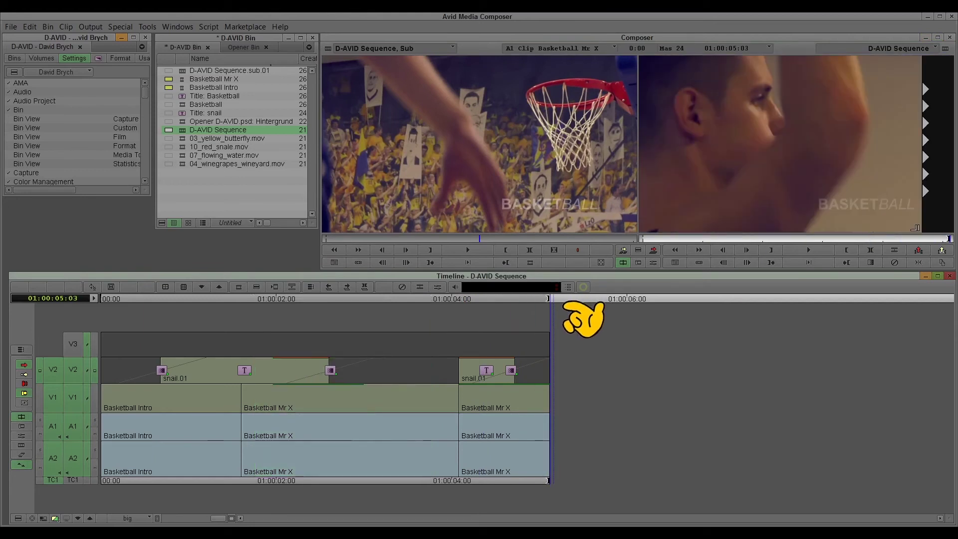
{"action": "key", "text": "v"}
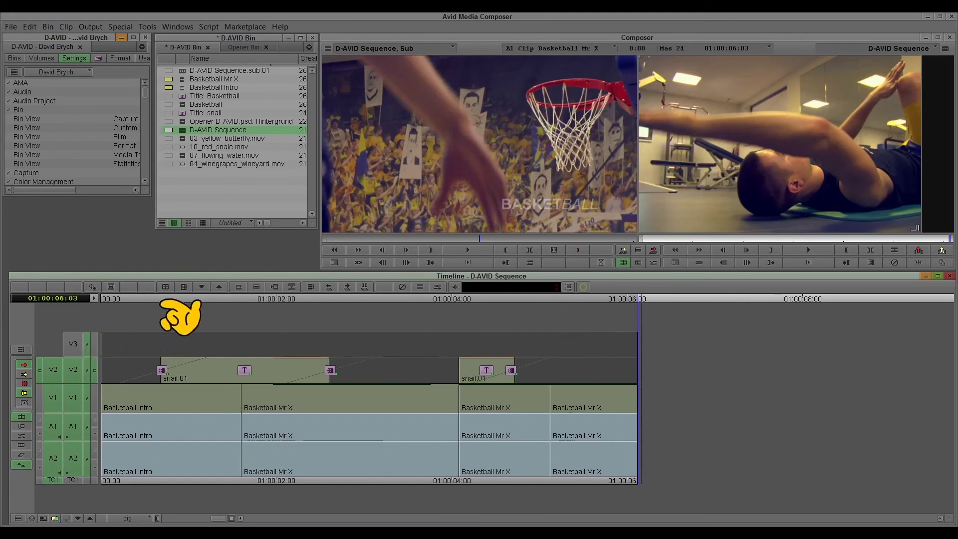
{"action": "left_click", "coordinate": [408, 299]}
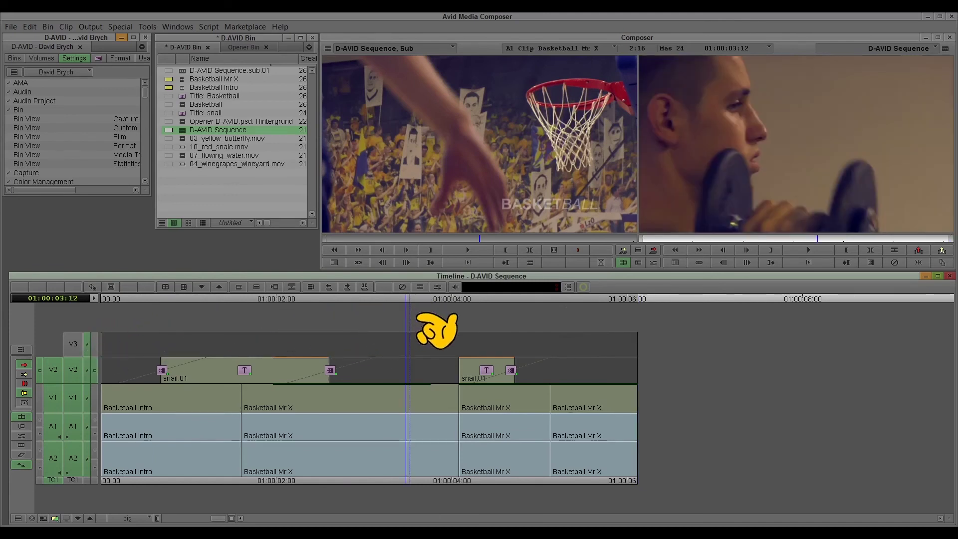